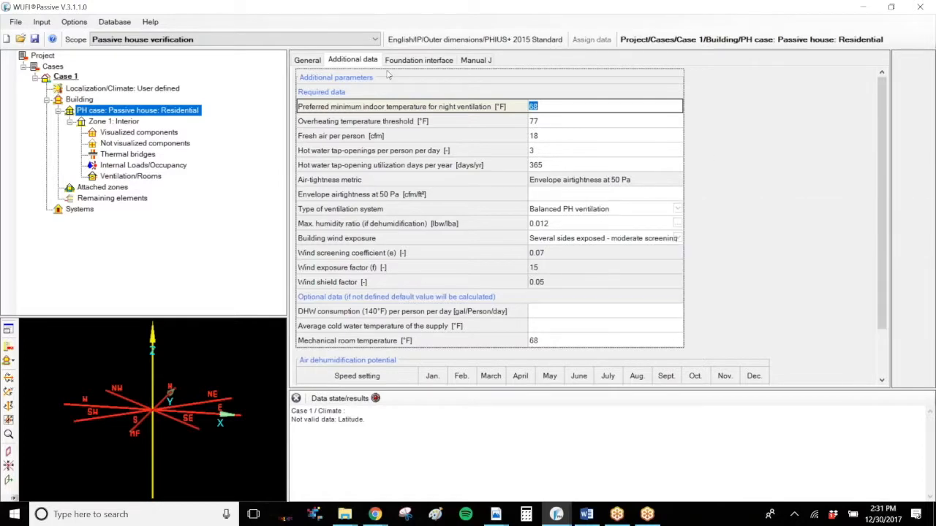
Step: Examine the PH case's general parameters and the required additional data from night ventilation temperature to hot water tap-opening days
click(308, 60)
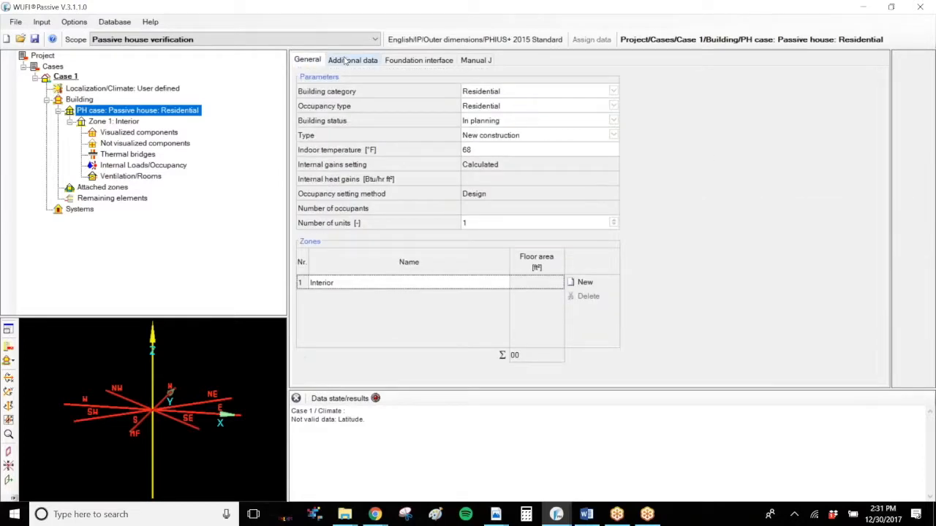
click(345, 62)
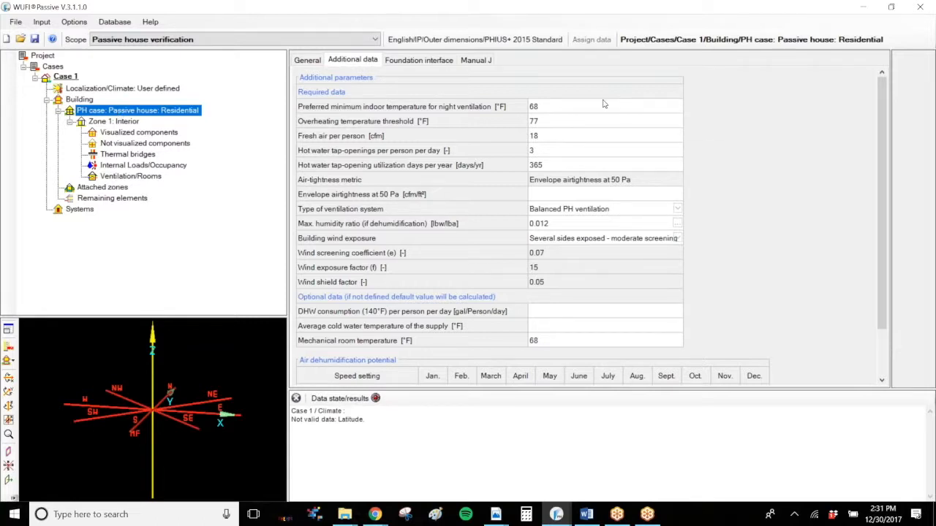
click(565, 106)
key(Tab)
key(Tab)
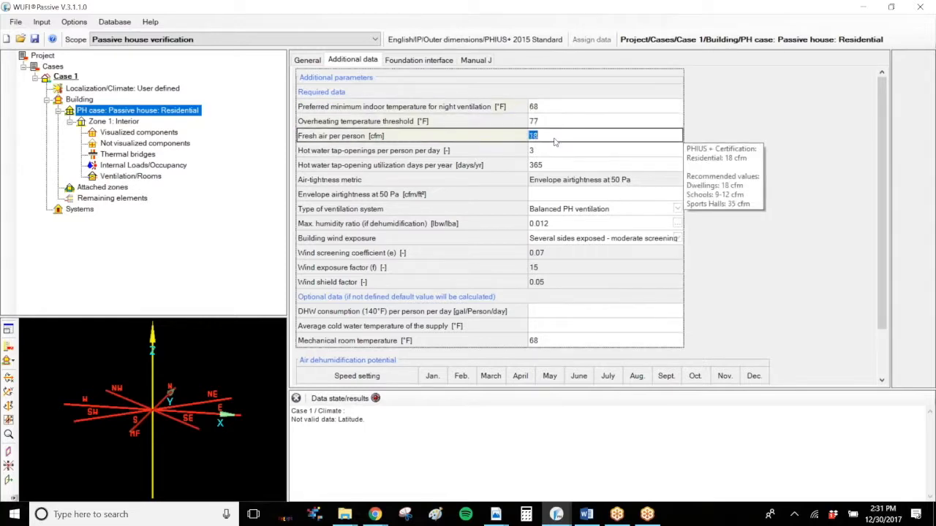
key(Tab)
key(Tab)
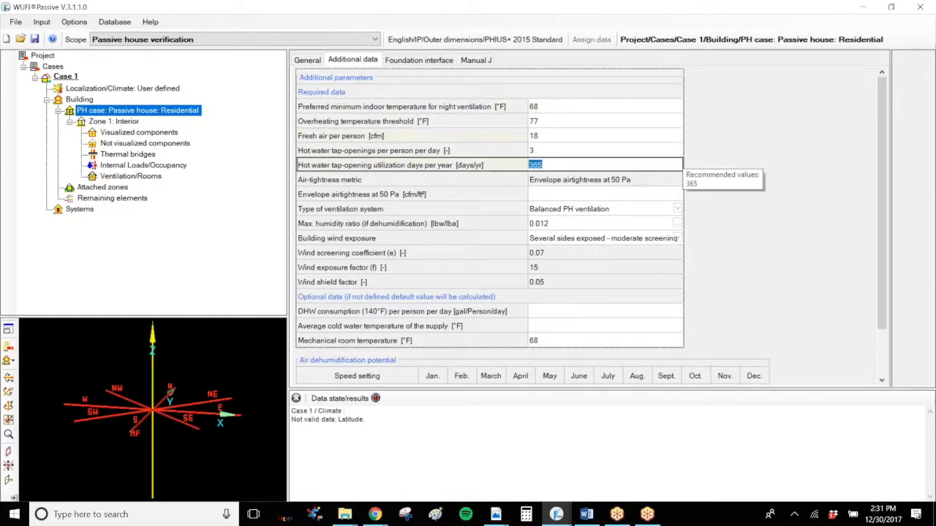
key(shift+Tab)
key(shift+Tab)
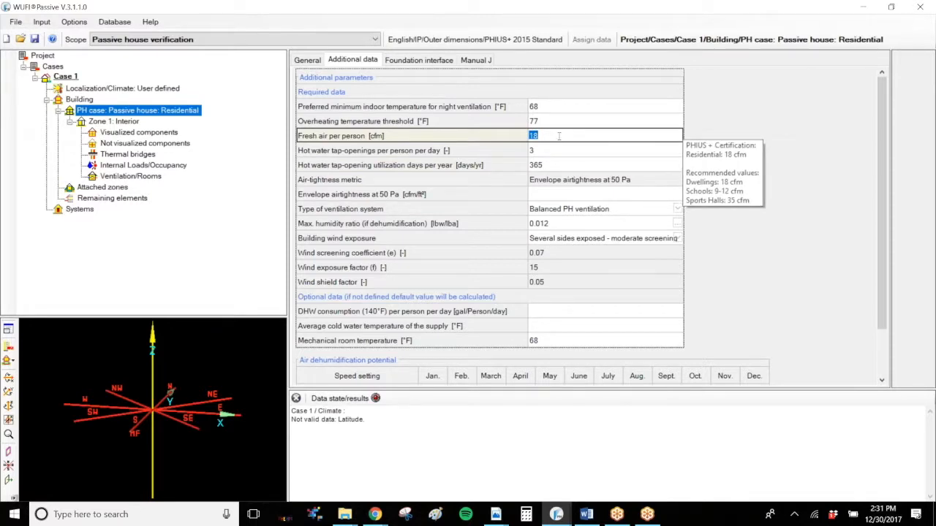
key(shift+Tab)
key(shift+Tab)
key(Tab)
key(Tab)
mouse_move(552, 154)
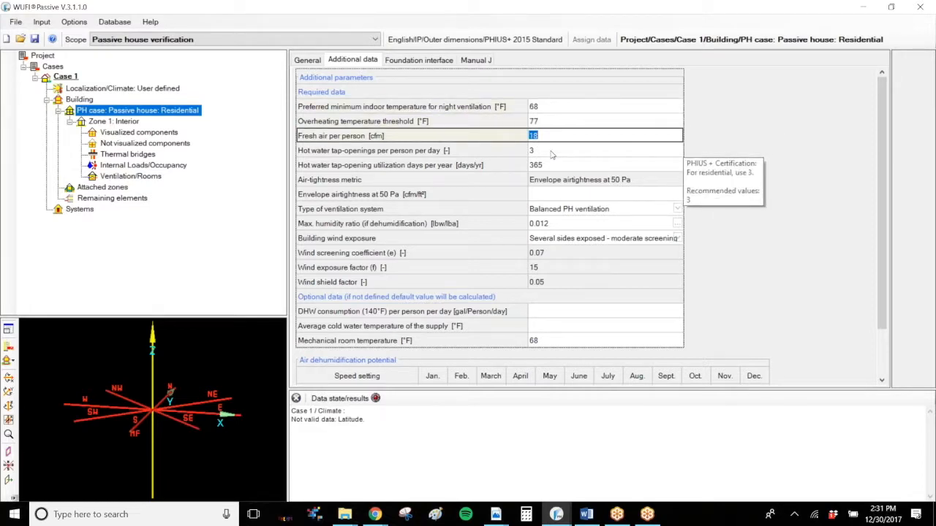
key(Tab)
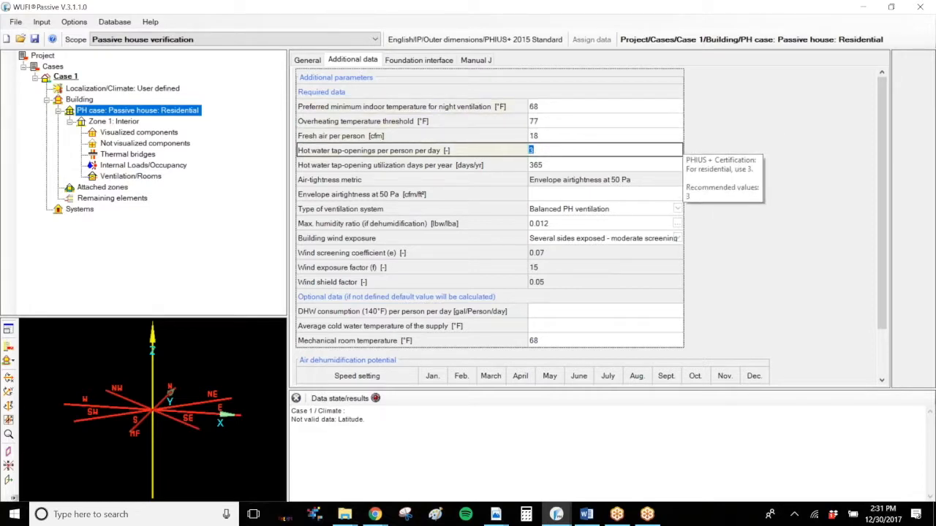
click(557, 108)
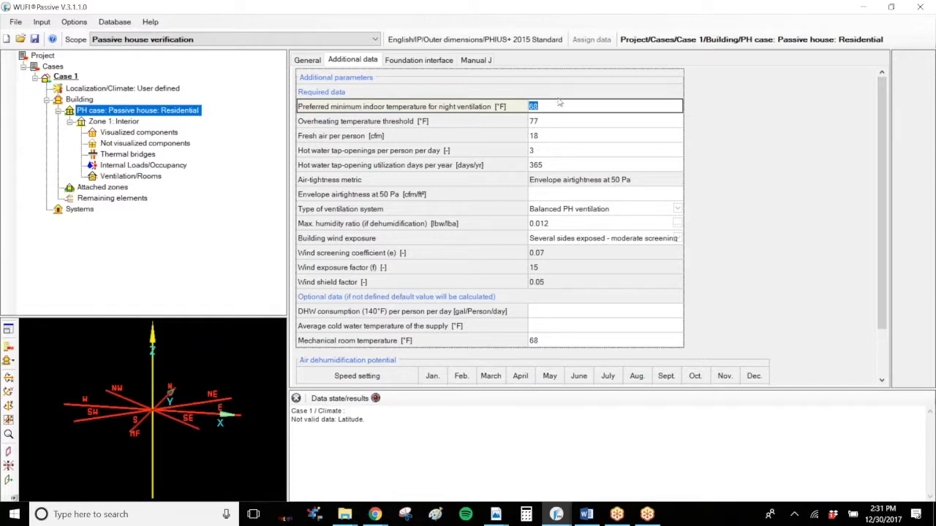
Step: Switch to the PHIUS+ Certification Guidebook in Chrome and find the Passive House Case entry under Energy Modeling Protocols in its contents
click(375, 516)
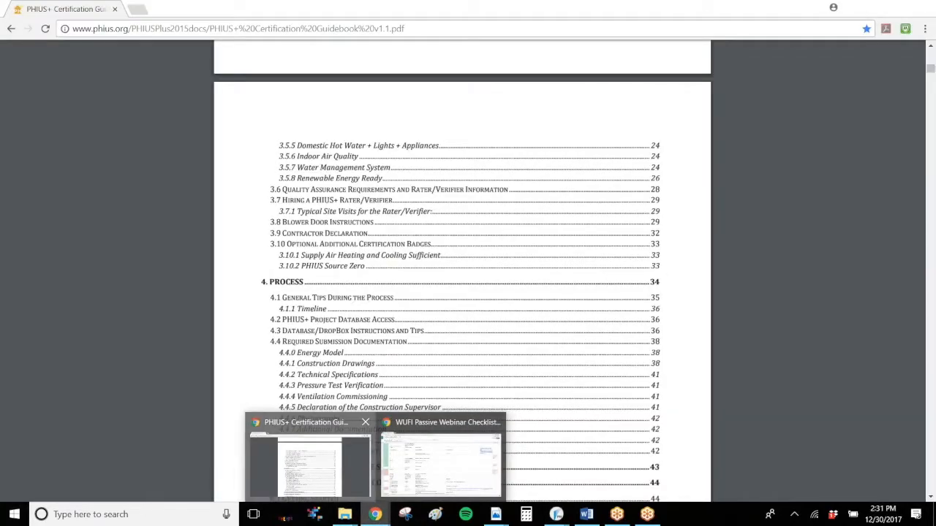
click(345, 468)
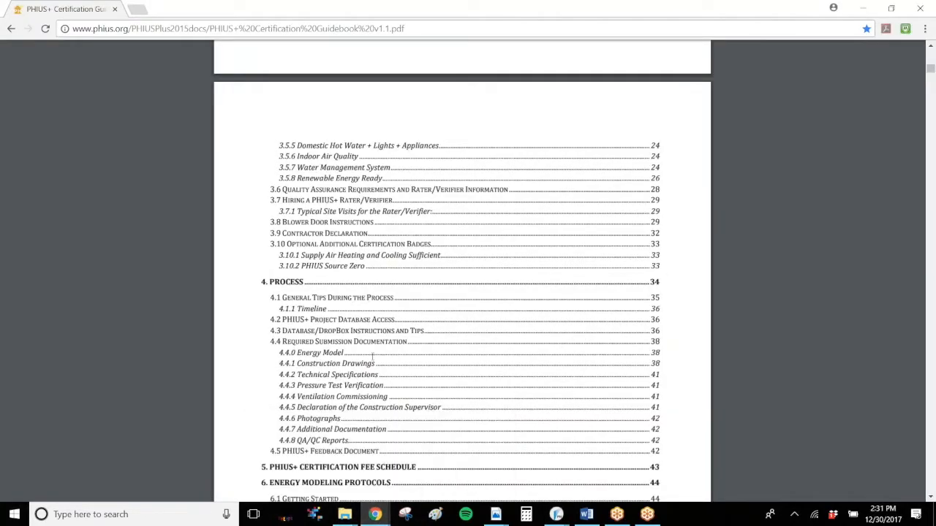
scroll(687, 293, down, 4)
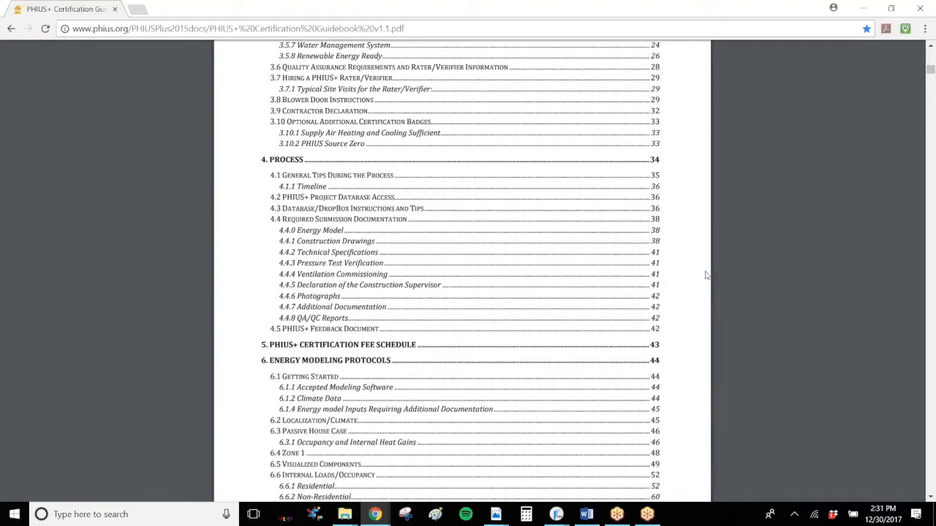
scroll(706, 275, down, 6)
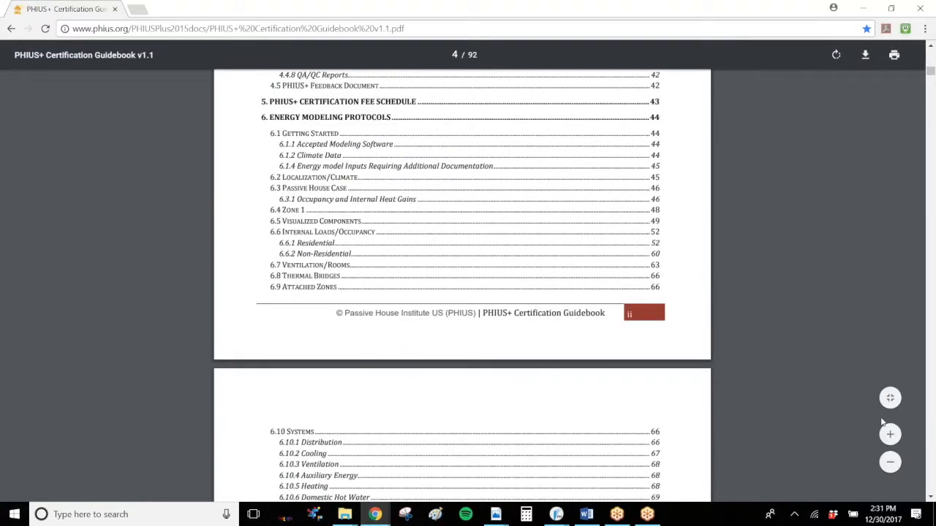
click(890, 436)
click(890, 436)
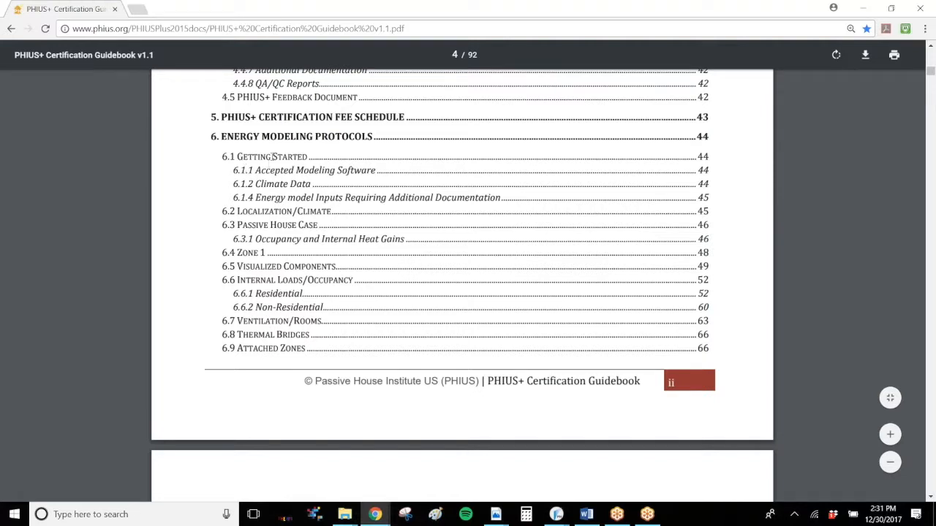
scroll(585, 265, down, 1)
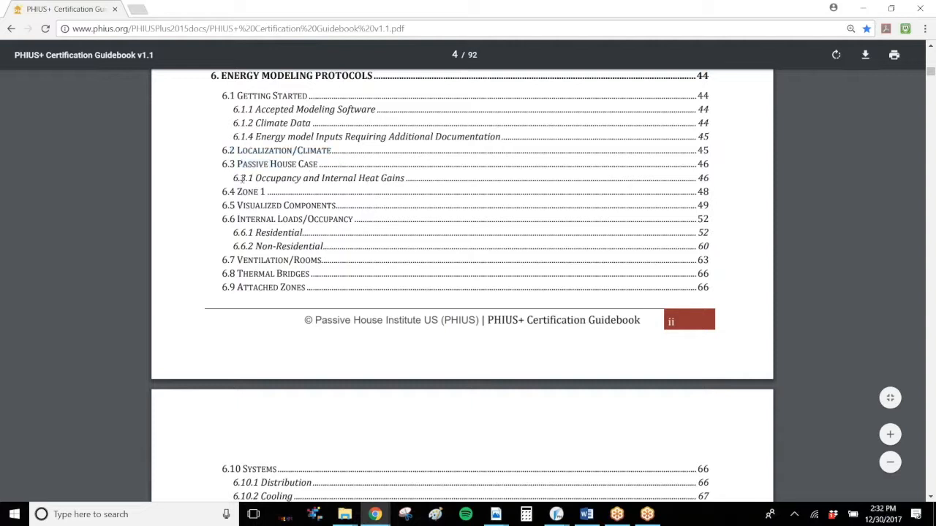
drag(238, 165, 319, 165)
click(452, 231)
Step: Return to the PH case in WUFI Passive and examine the required data, including the preferred minimum indoor temperature for night ventilation
mouse_move(556, 515)
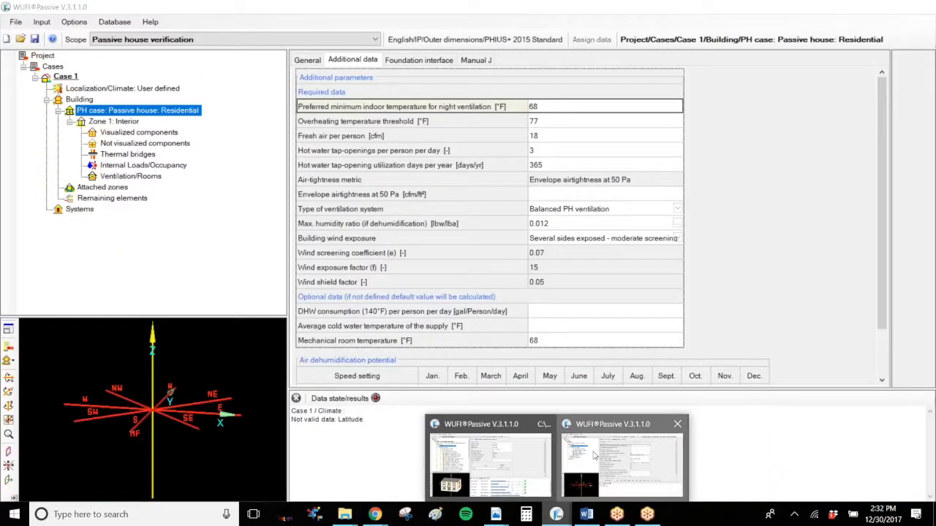
click(594, 456)
key(Down)
key(Down)
key(Down)
key(Down)
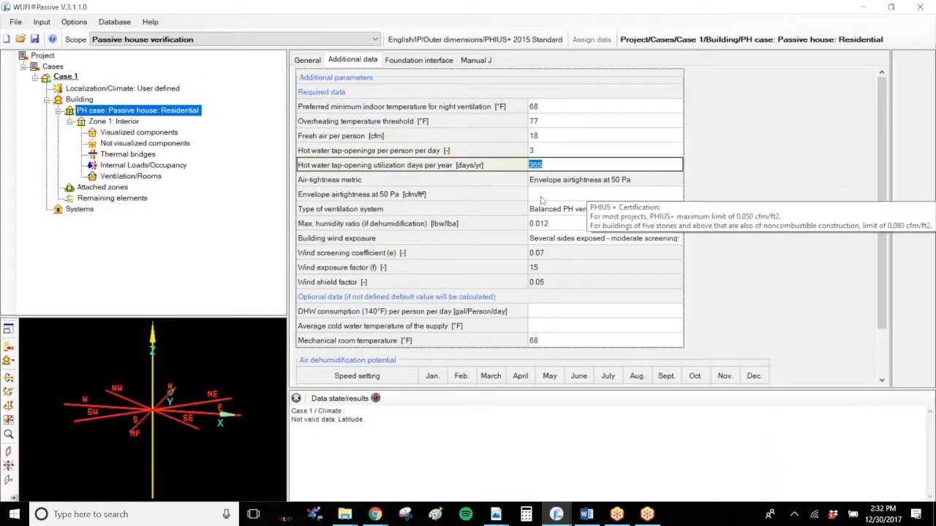
key(Down)
key(Down)
click(568, 112)
scroll(570, 121, down, 2)
scroll(569, 121, up, 2)
click(556, 107)
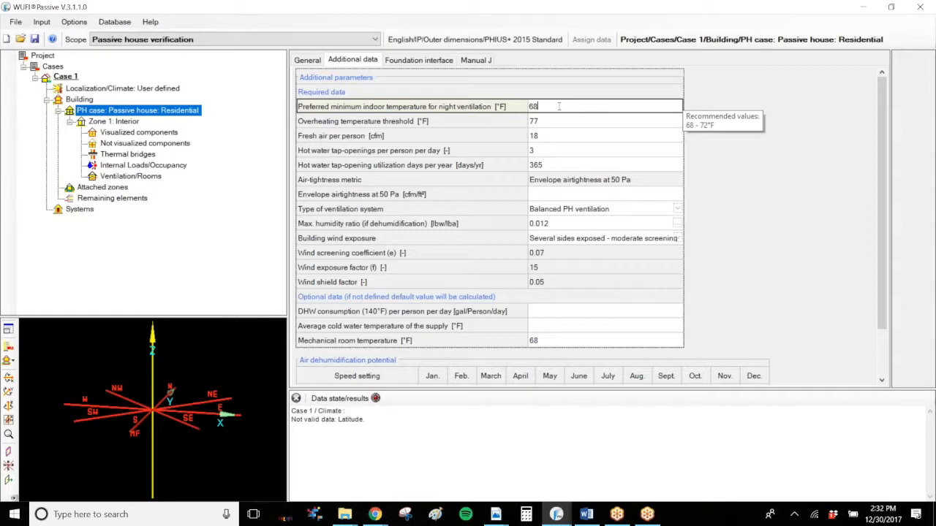
Step: Examine the guidance for overheating threshold, fresh air per person, and hot water tap-openings and utilization days
click(559, 121)
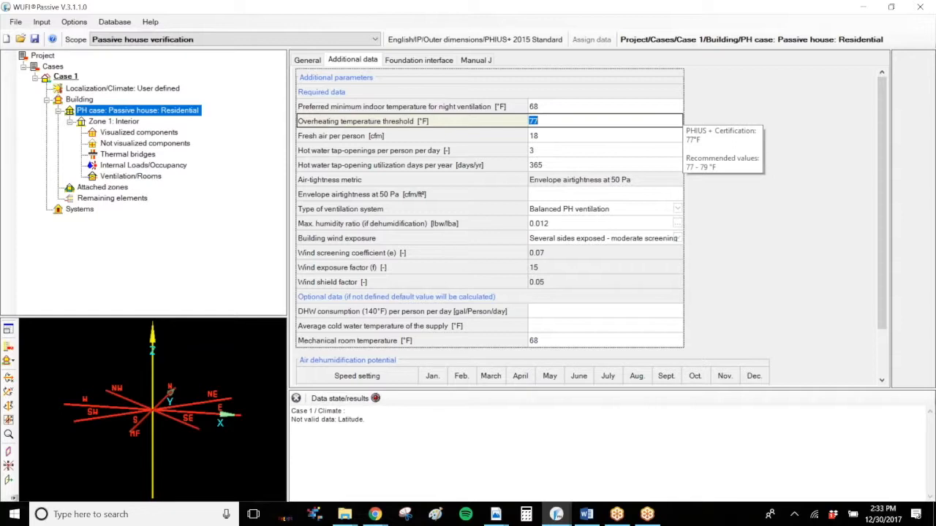
click(562, 139)
click(562, 123)
click(561, 108)
click(562, 123)
click(562, 137)
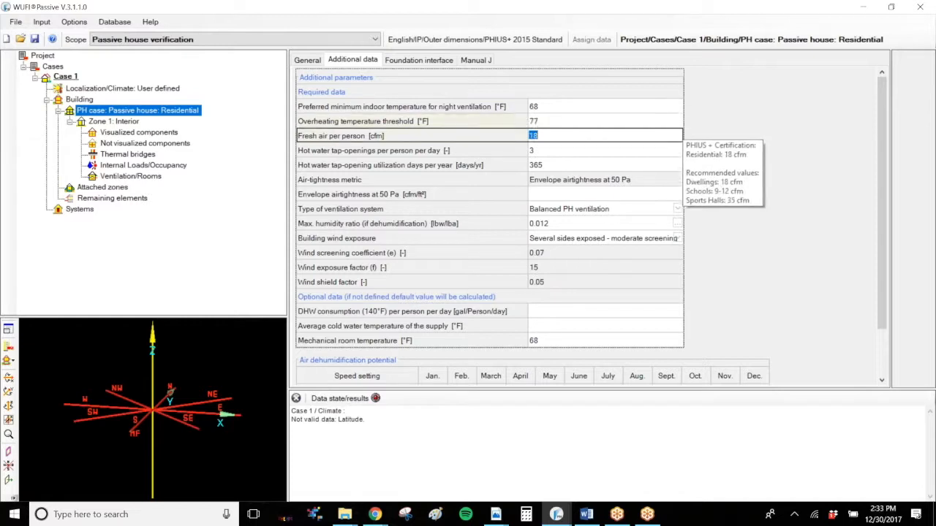
click(564, 137)
click(581, 150)
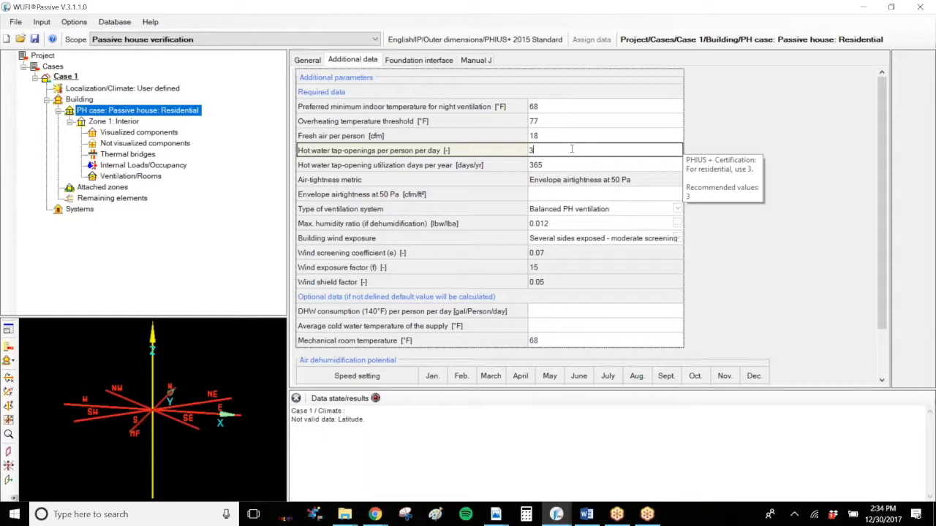
key(Return)
click(568, 164)
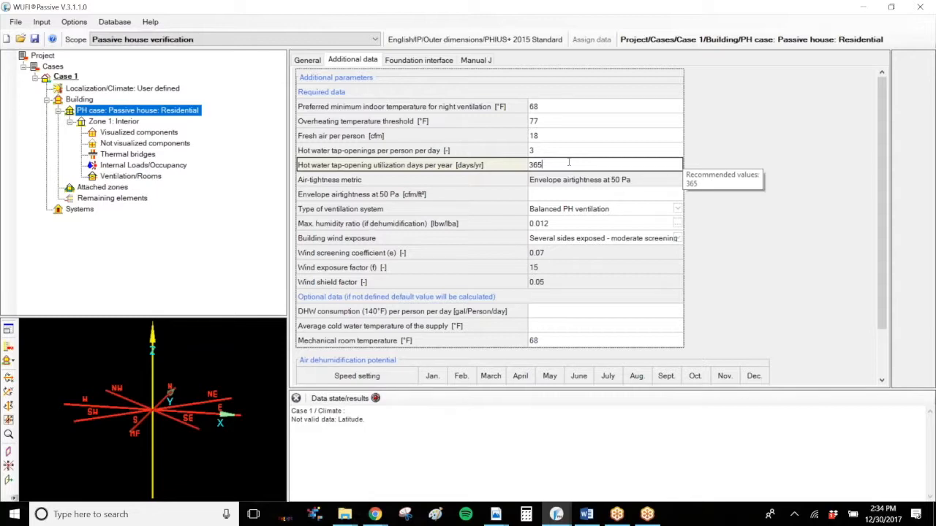
key(Return)
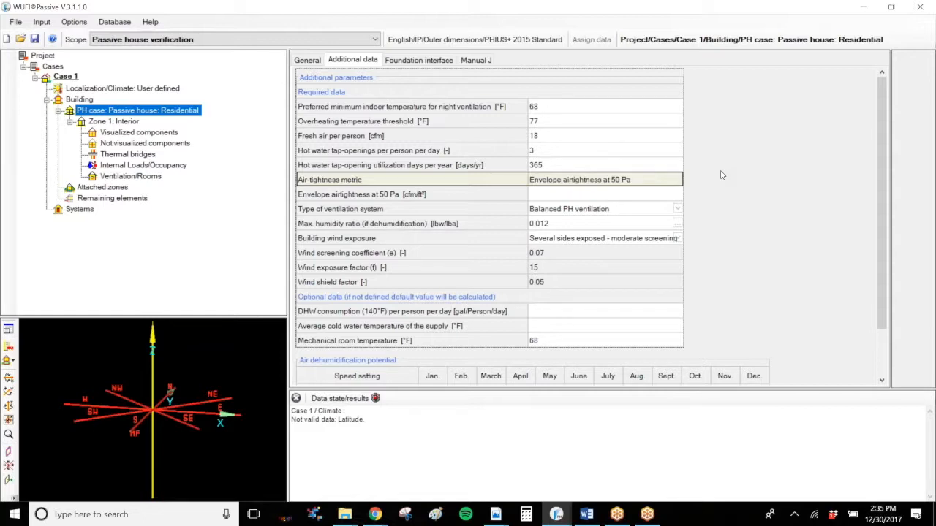
Step: Set the envelope airtightness at 50 Pa to 0.05 cfm/ft² and keep Balanced PH ventilation as the ventilation type
click(610, 193)
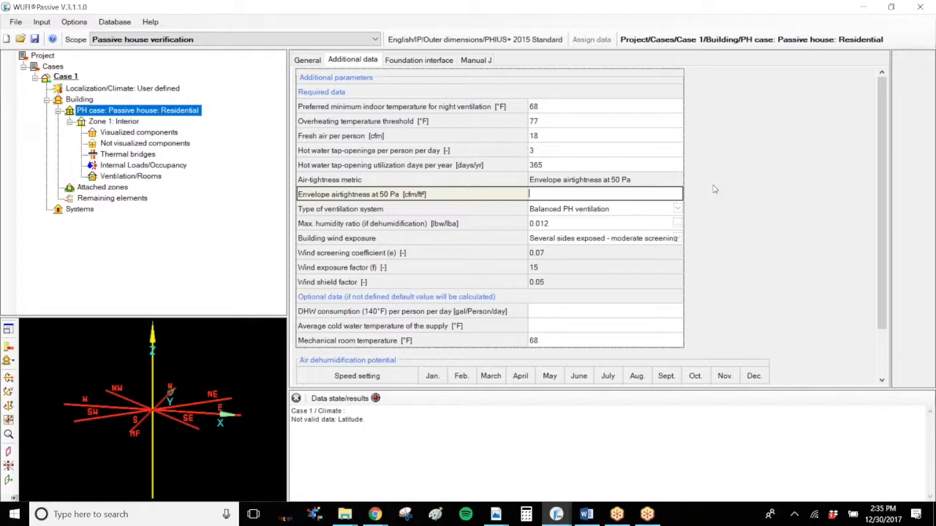
text(0.05)
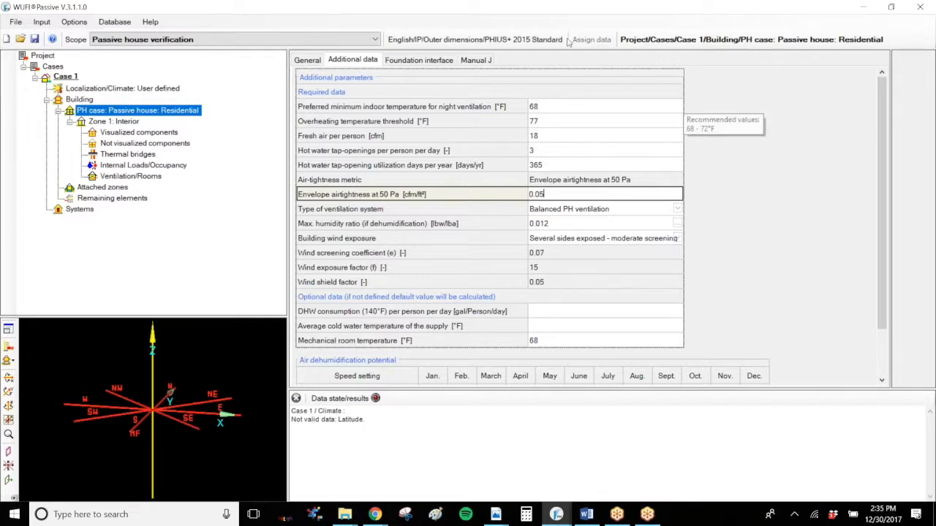
key(Return)
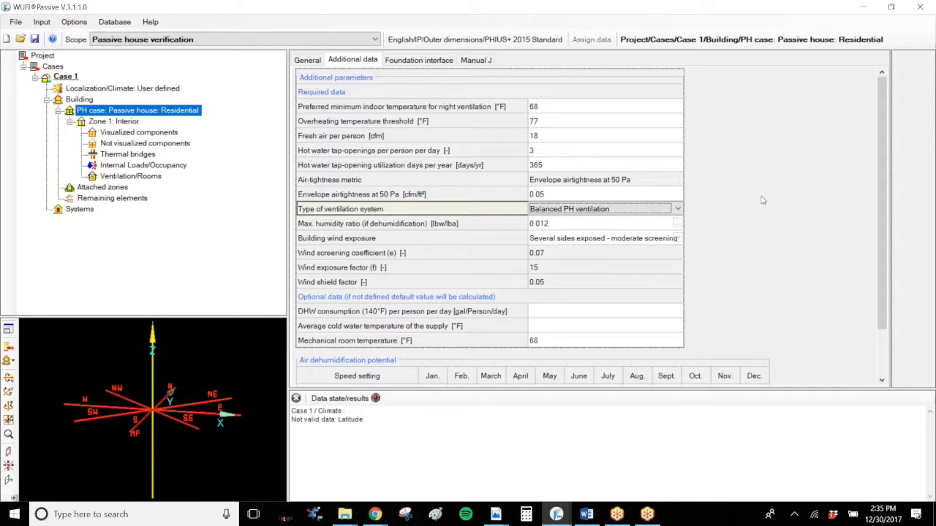
click(633, 208)
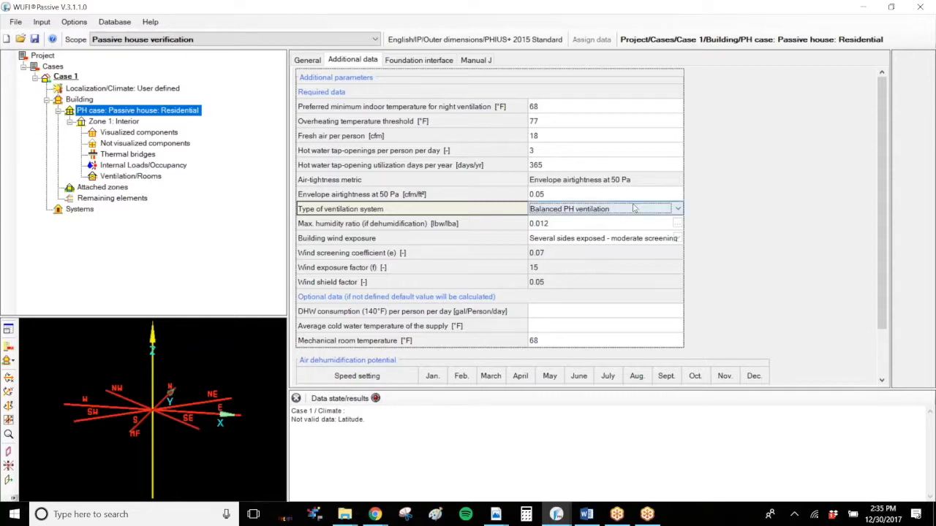
click(633, 208)
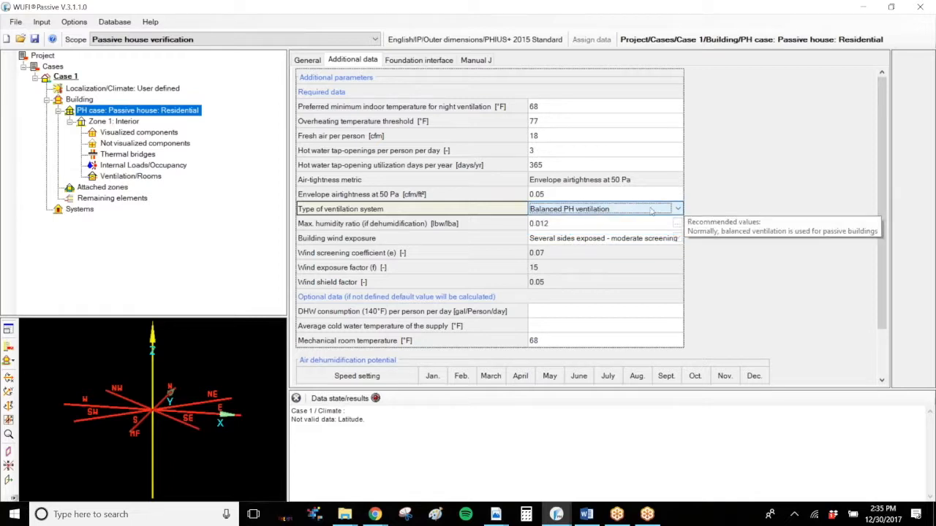
Step: Open the calculator for the maximum humidity ratio and enter a 55 °F dew point and a 77 °F air temperature
click(646, 227)
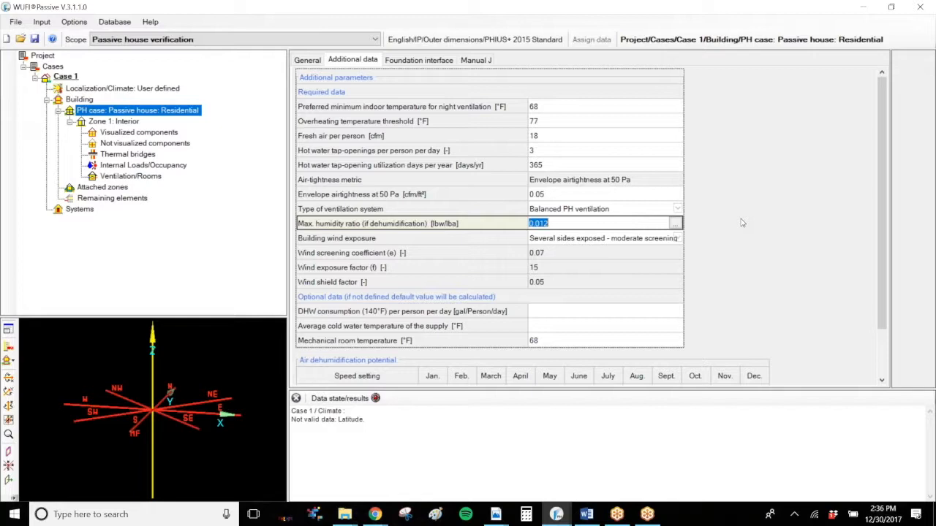
click(675, 223)
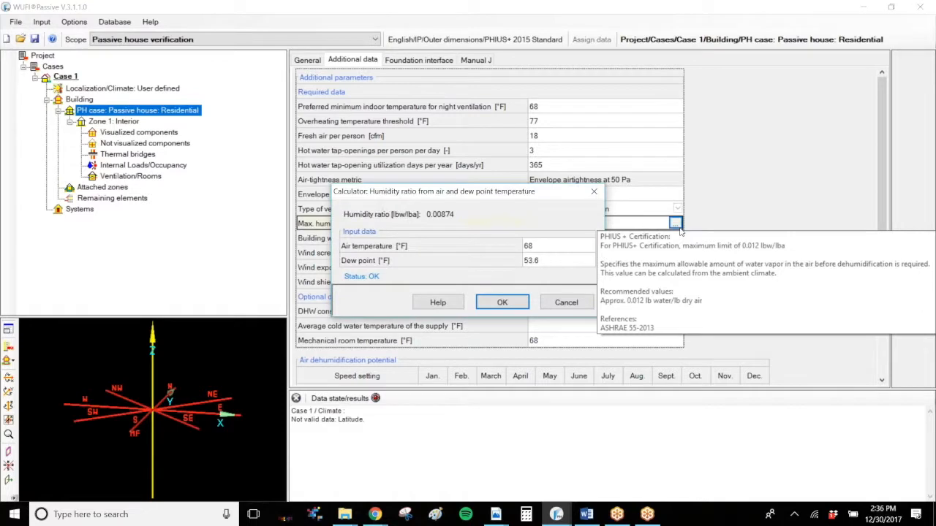
click(553, 247)
key(Tab)
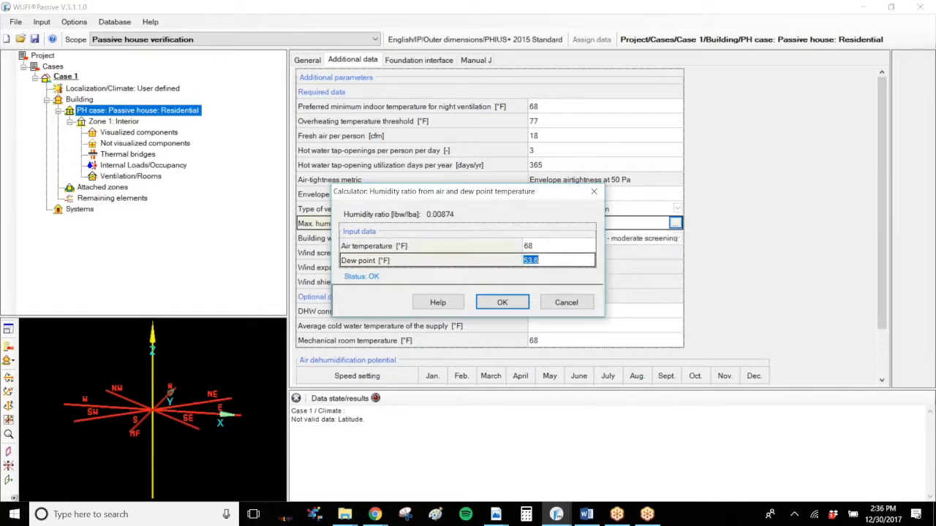
click(560, 249)
click(561, 261)
text(55)
key(shift+Tab)
text(77)
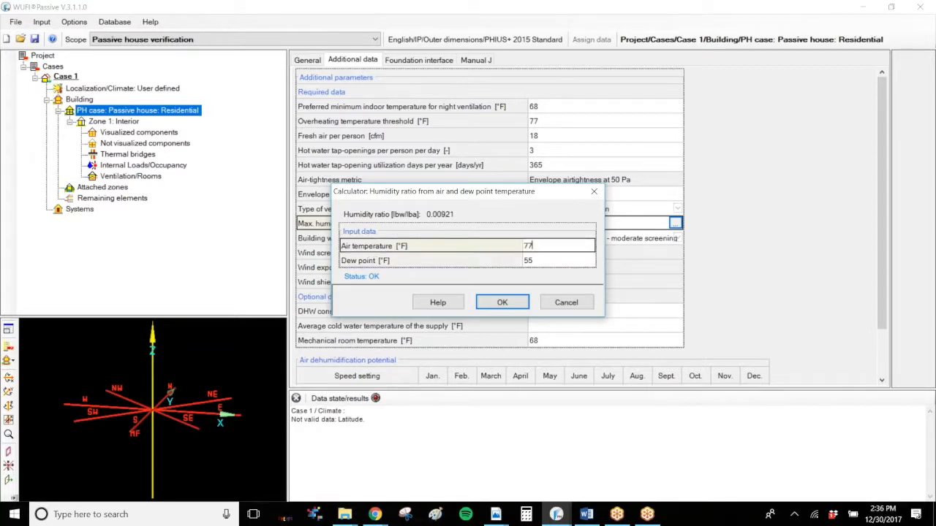
Step: Set the calculator's dew point to 60 °F and apply the calculated humidity ratio
key(Tab)
text(60)
click(549, 247)
click(502, 302)
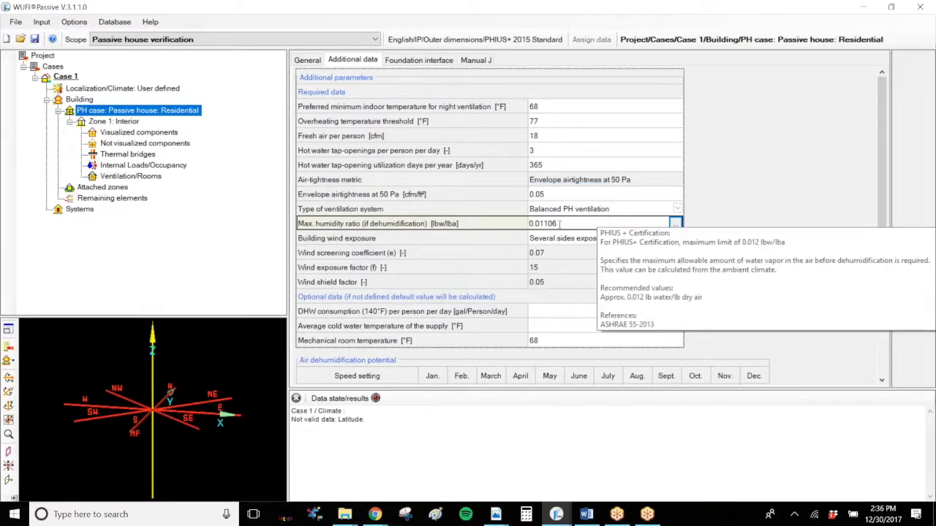
Step: Set the maximum humidity ratio to 0.012, and reapply the calculator's value over it
drag(544, 224, 557, 224)
text(2)
click(676, 223)
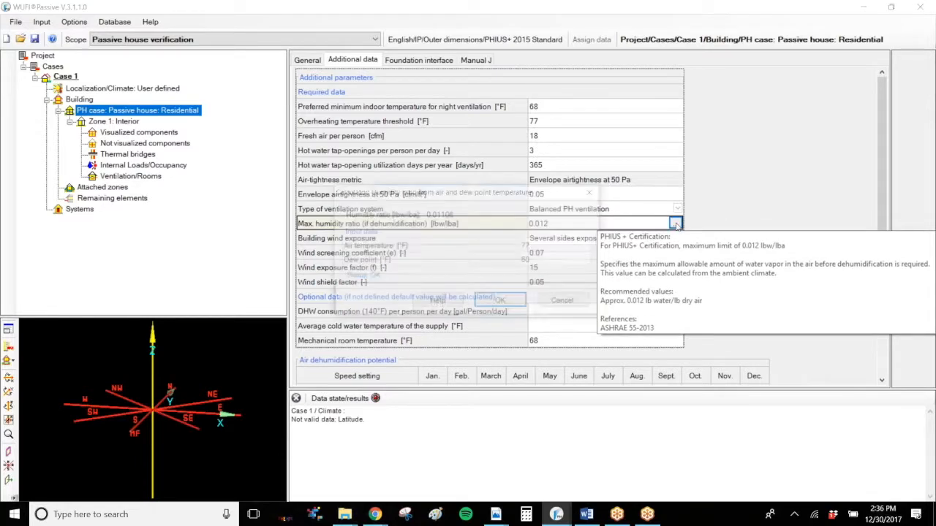
click(514, 301)
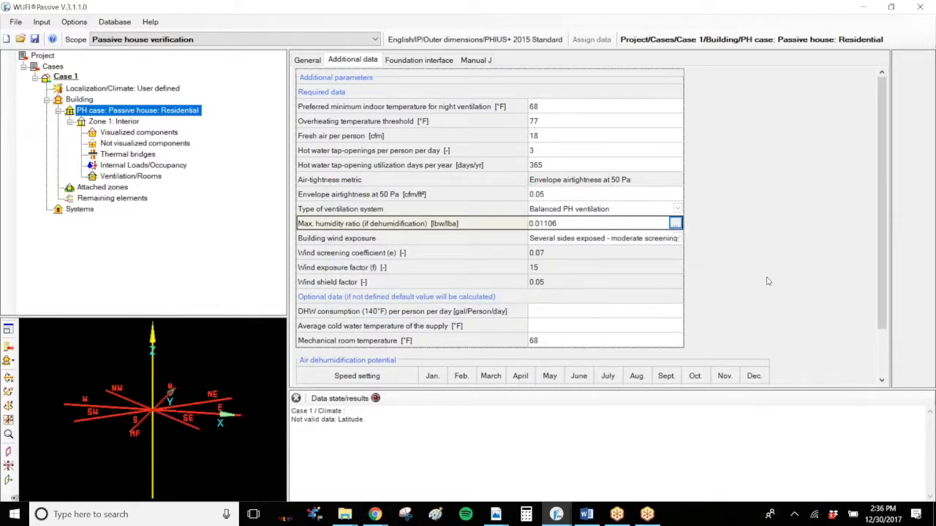
Step: Review the certification guidance for maximum humidity ratio, envelope airtightness and building wind exposure in the required data
click(562, 310)
click(598, 223)
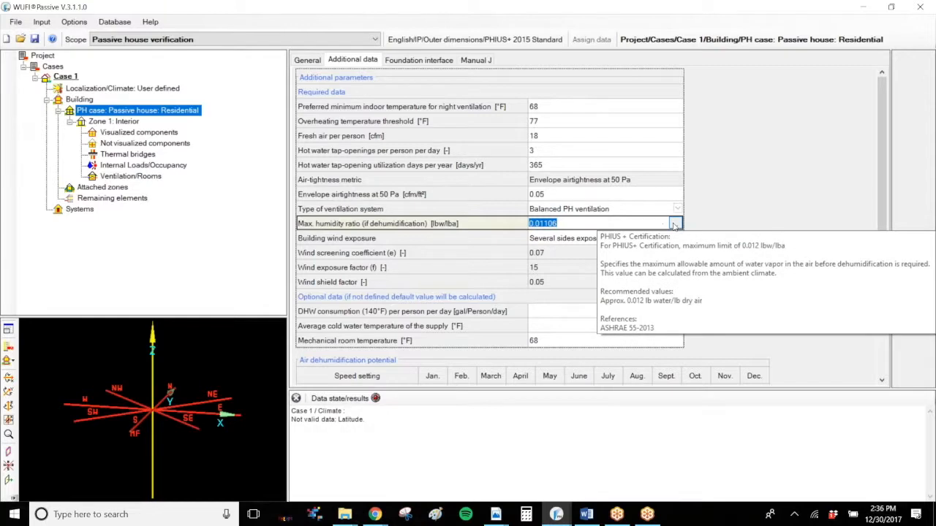
scroll(664, 275, down, 3)
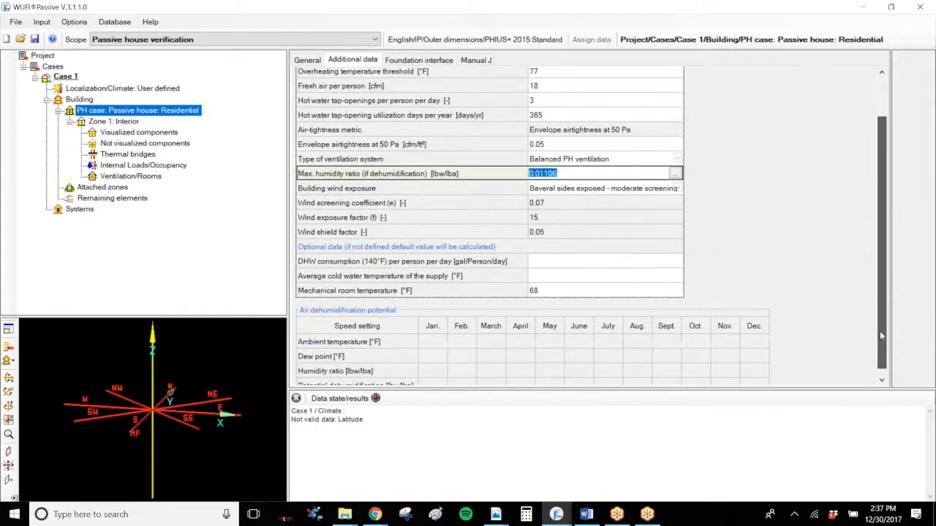
click(589, 187)
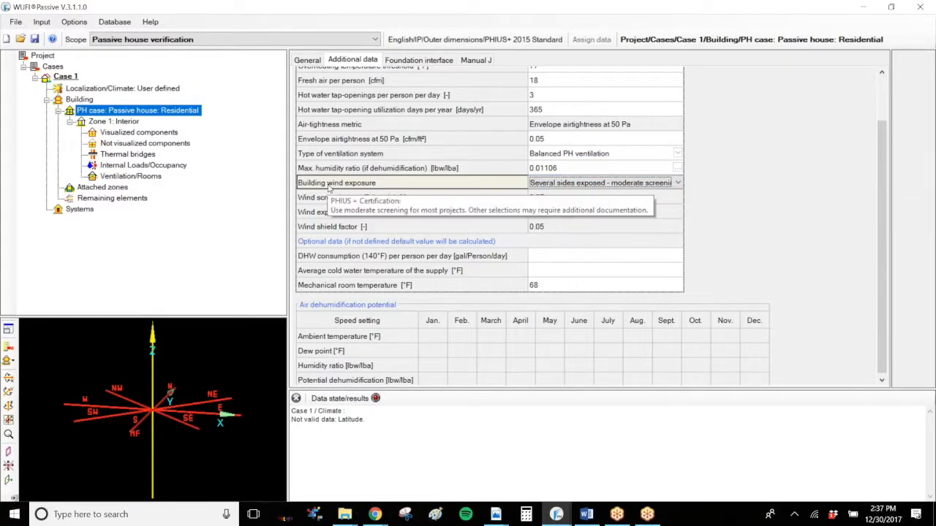
drag(884, 192, 882, 168)
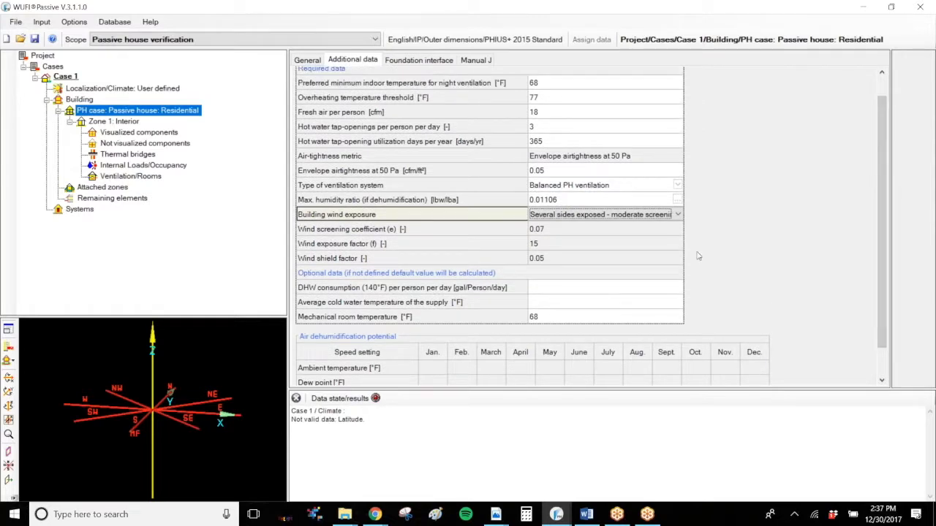
click(381, 173)
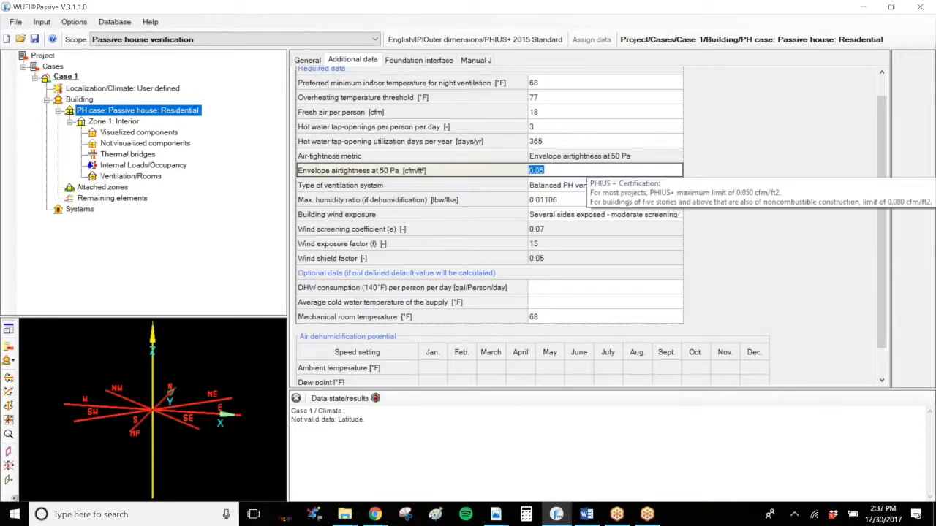
click(590, 216)
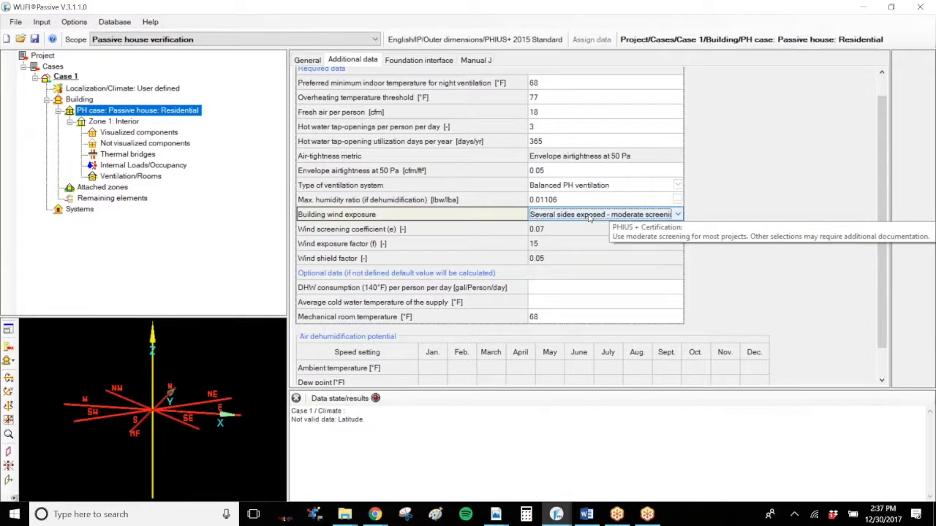
Step: Try high screening for the building wind exposure with several sides exposed, and return it to moderate screening
click(589, 217)
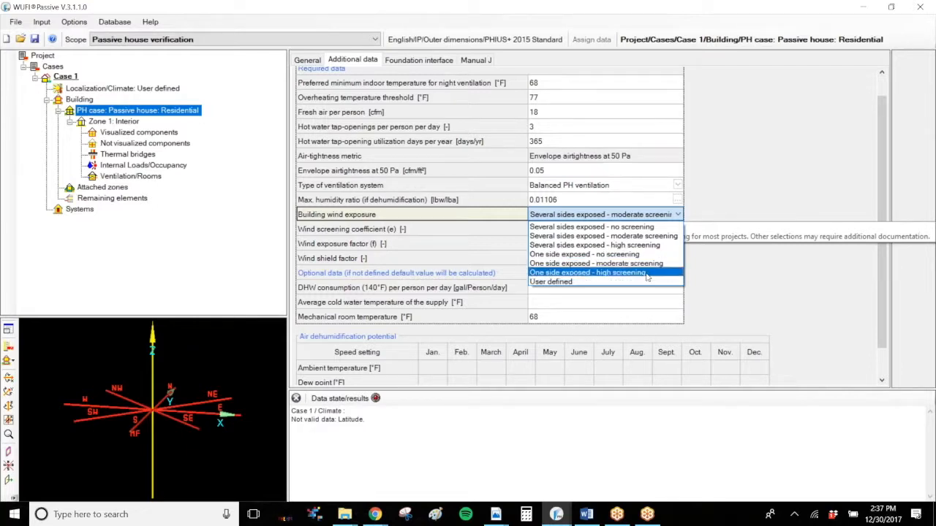
click(630, 236)
click(628, 214)
click(633, 246)
click(603, 214)
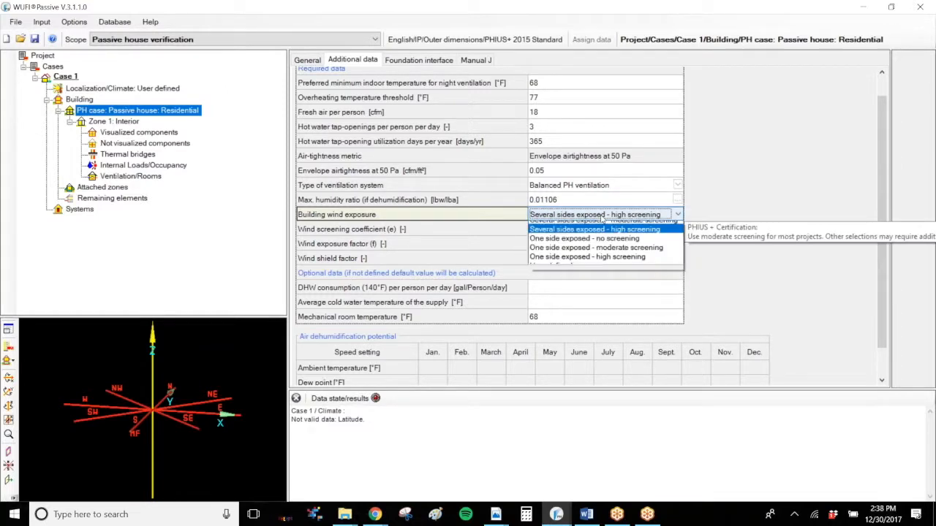
click(604, 237)
click(553, 232)
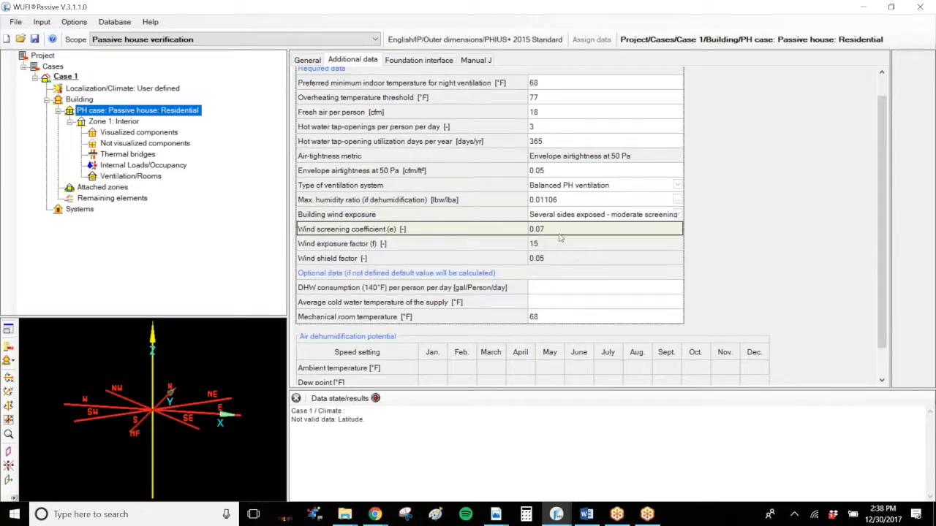
Step: Try the high screening and User defined wind exposure options, and restore Several sides exposed - moderate screening
click(627, 218)
click(627, 217)
click(623, 247)
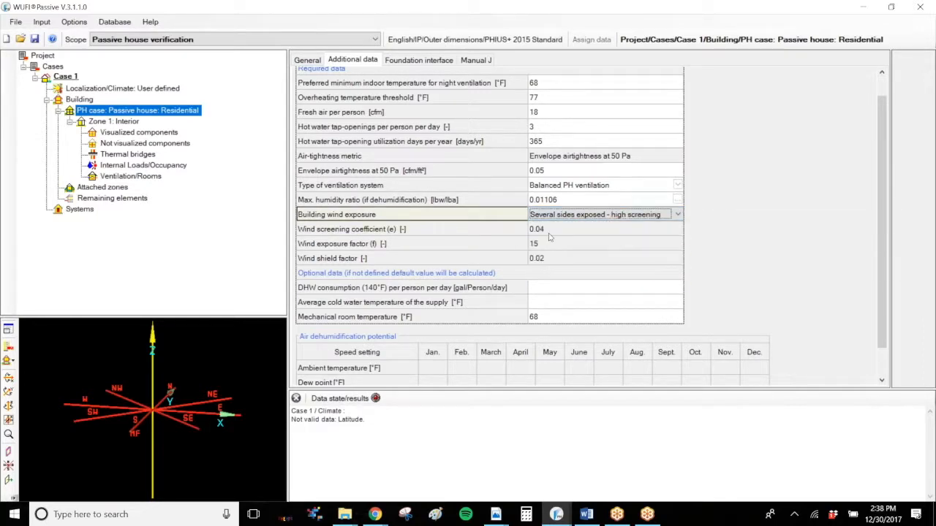
click(598, 216)
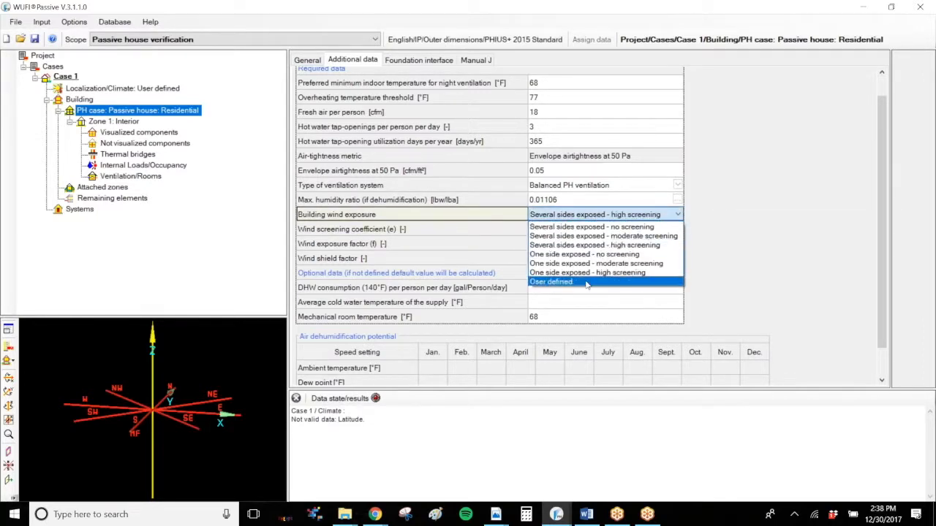
click(555, 282)
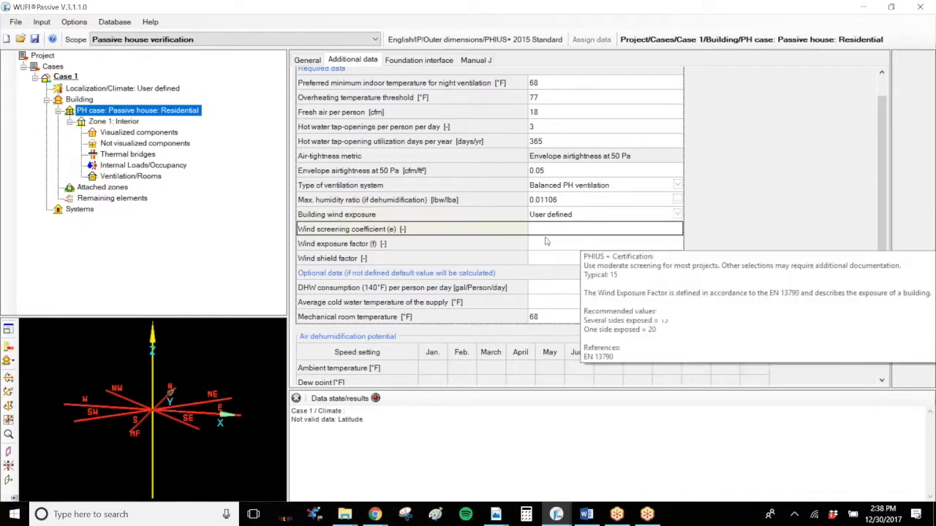
click(577, 215)
click(577, 215)
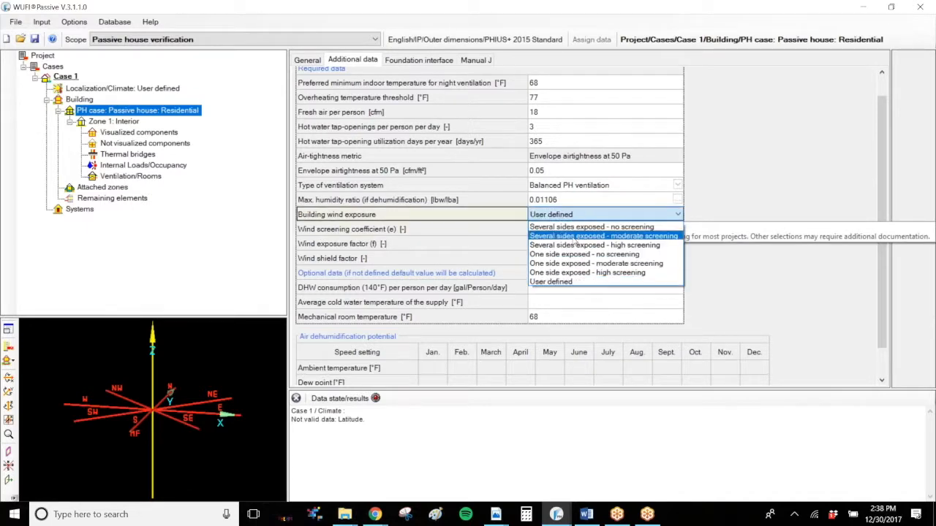
click(577, 237)
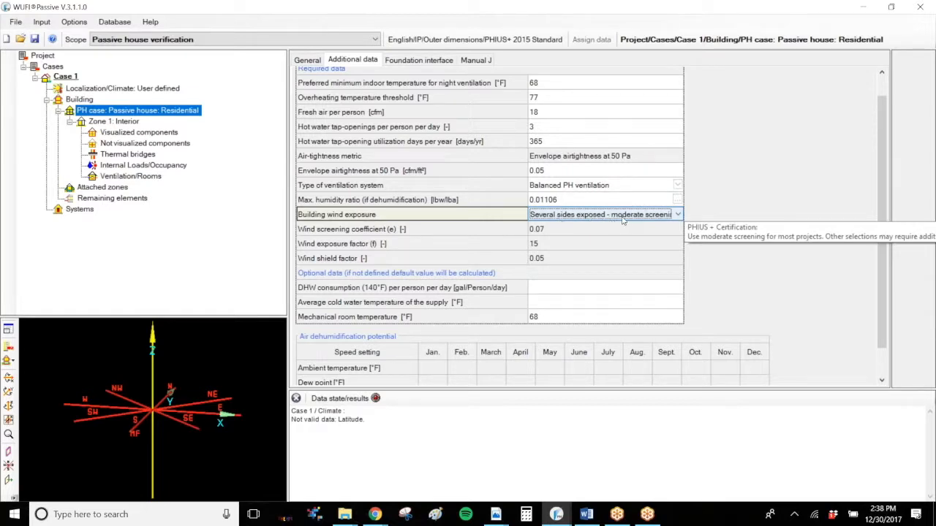
Step: Enlarge the data area and examine the optional DHW consumption, cold water supply temperature and mechanical room temperature fields
click(644, 288)
drag(656, 390, 658, 411)
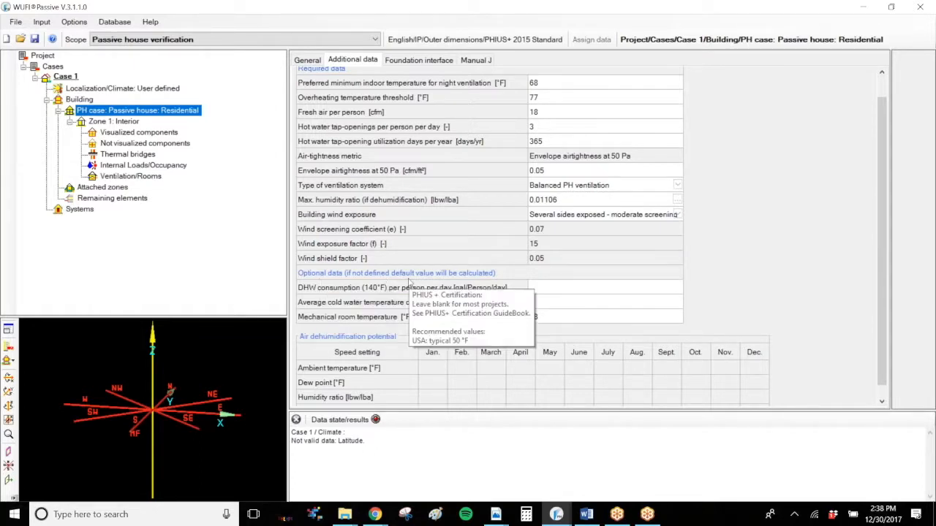
scroll(627, 289, up, 1)
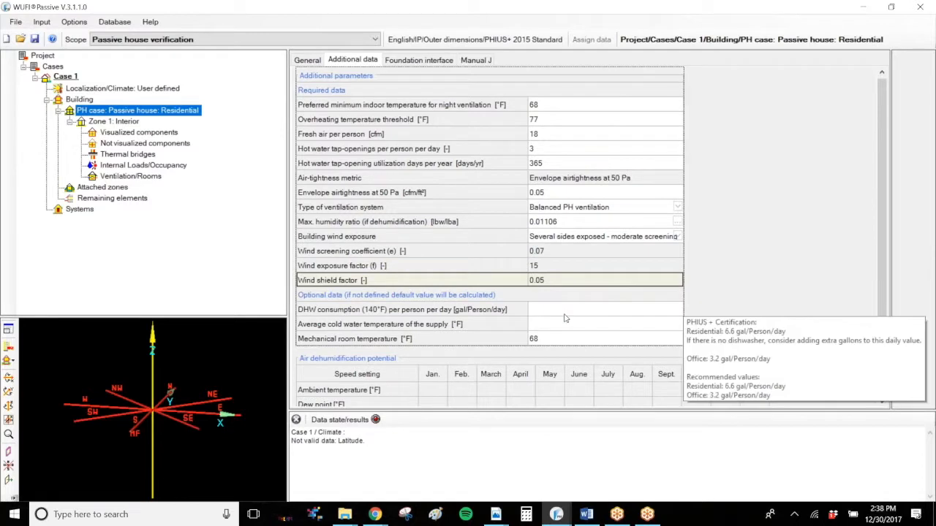
click(678, 324)
click(553, 337)
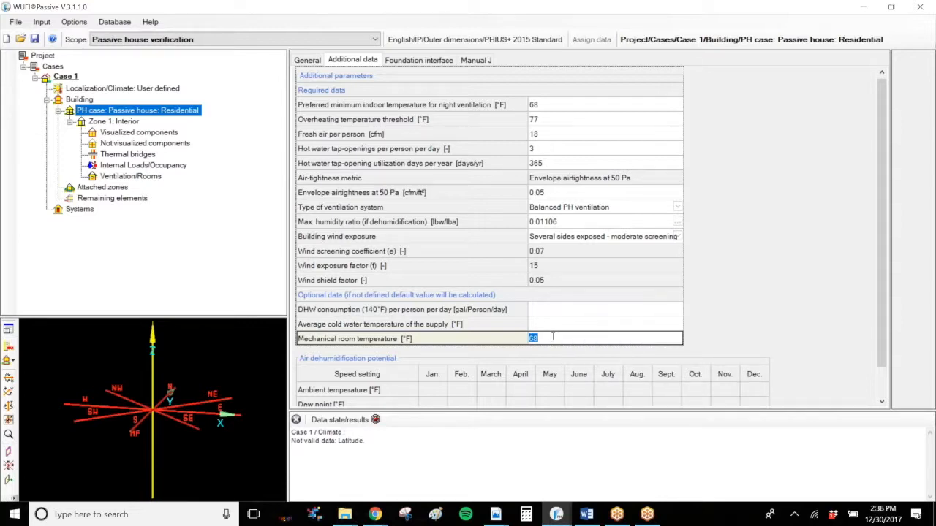
key(Up)
key(Up)
key(Down)
key(Down)
key(Up)
key(Up)
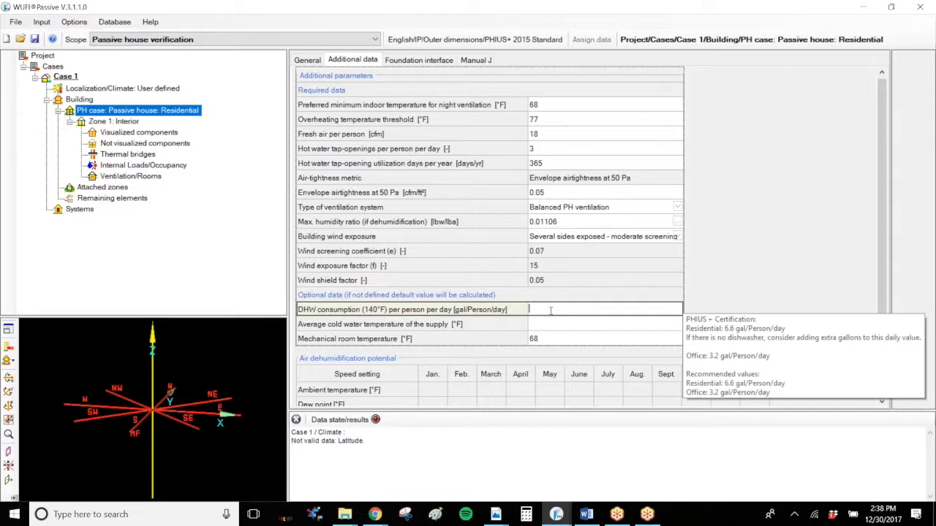
Step: Try DHW consumption values of 6.6 and 7 gal/person/day, and clear the field again
text(6.6)
key(BackSpace)
key(BackSpace)
key(BackSpace)
text(7)
key(BackSpace)
Step: Set the average cold water supply temperature to 50 °F and clear the mechanical room temperature
click(576, 323)
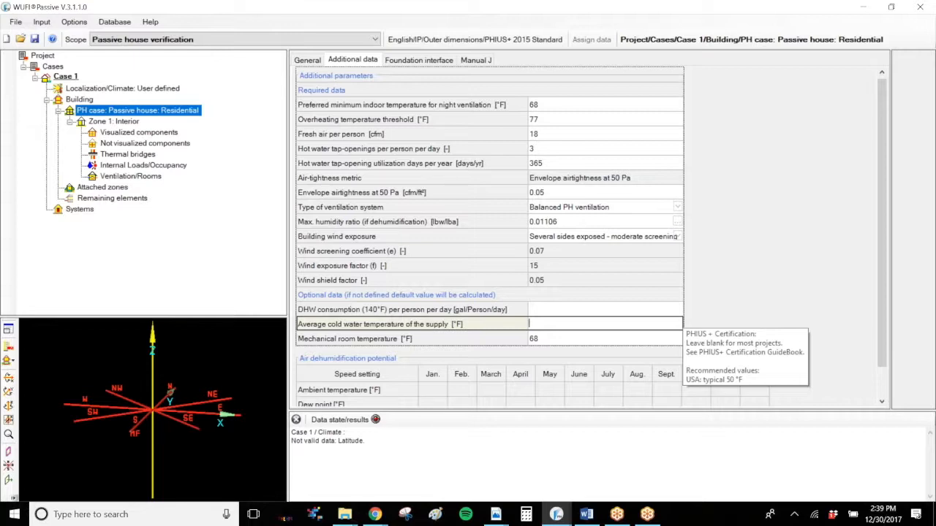
text(50)
key(Return)
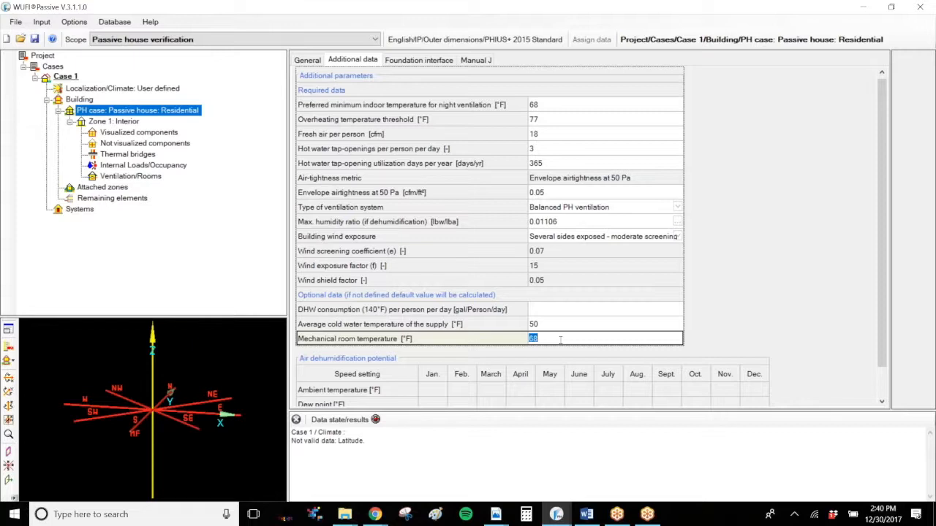
key(BackSpace)
Step: Switch to the completed example project's window and show its additional data with the full air dehumidification potential table
scroll(804, 370, down, 1)
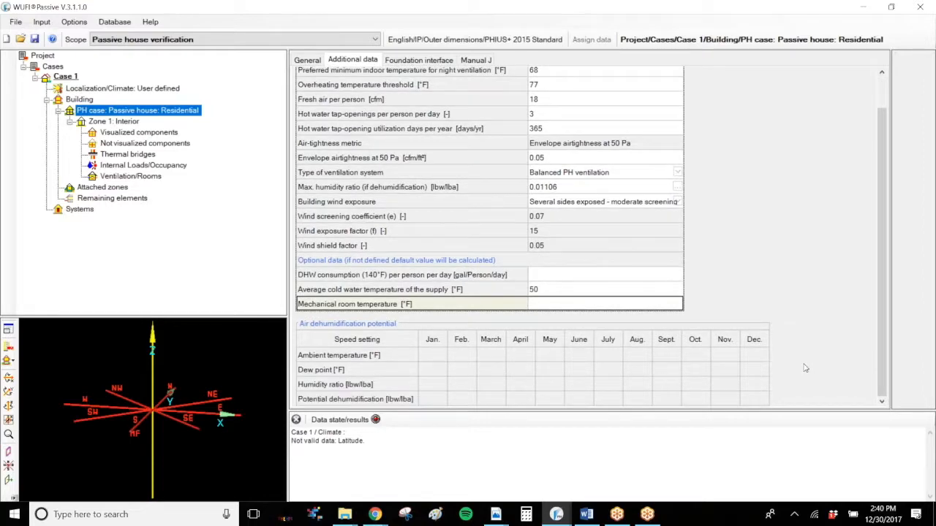
mouse_move(556, 514)
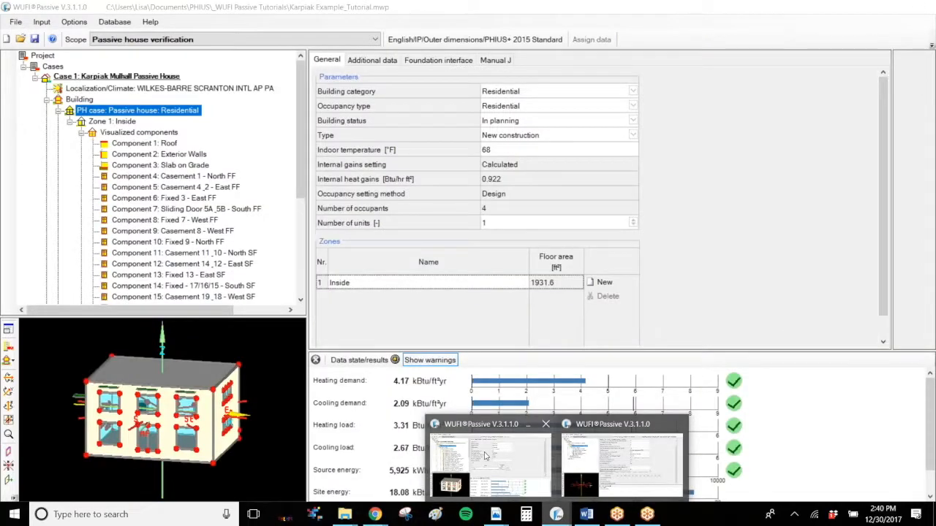
click(485, 457)
click(372, 60)
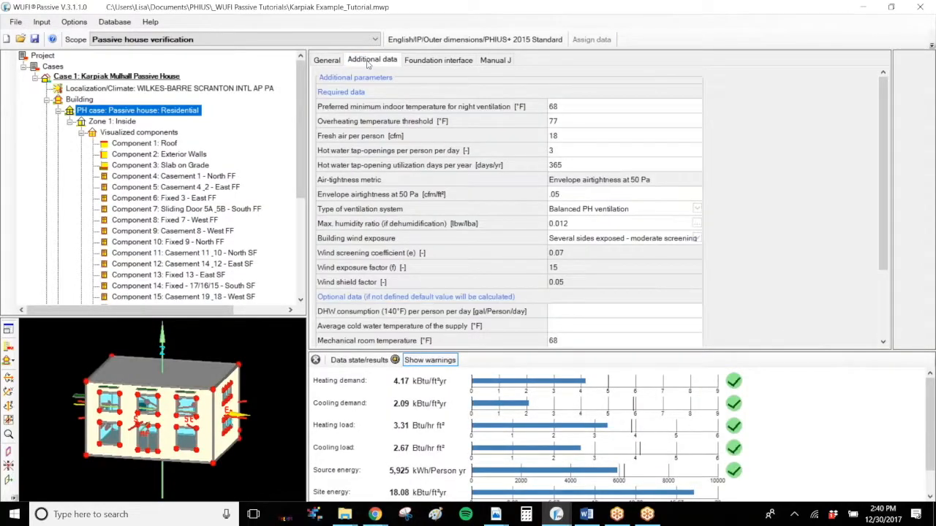
click(673, 281)
scroll(674, 280, down, 3)
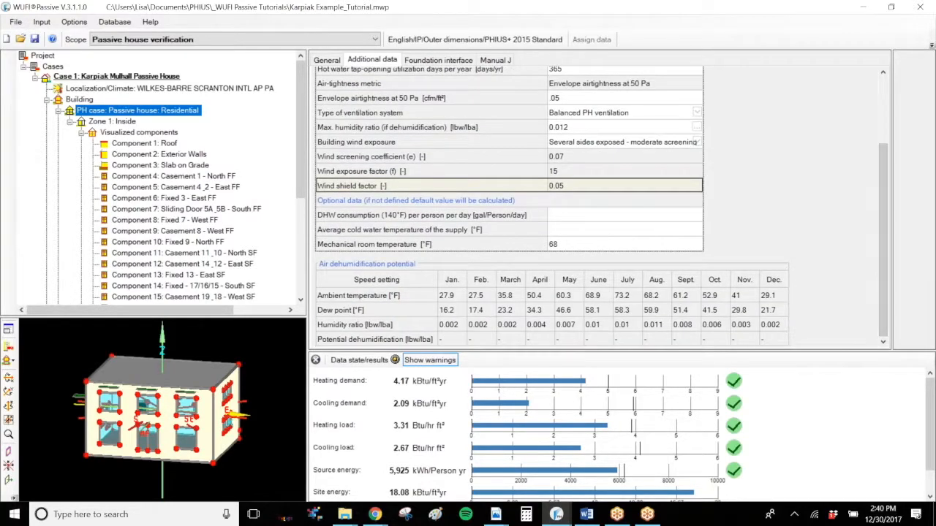
drag(601, 352, 601, 402)
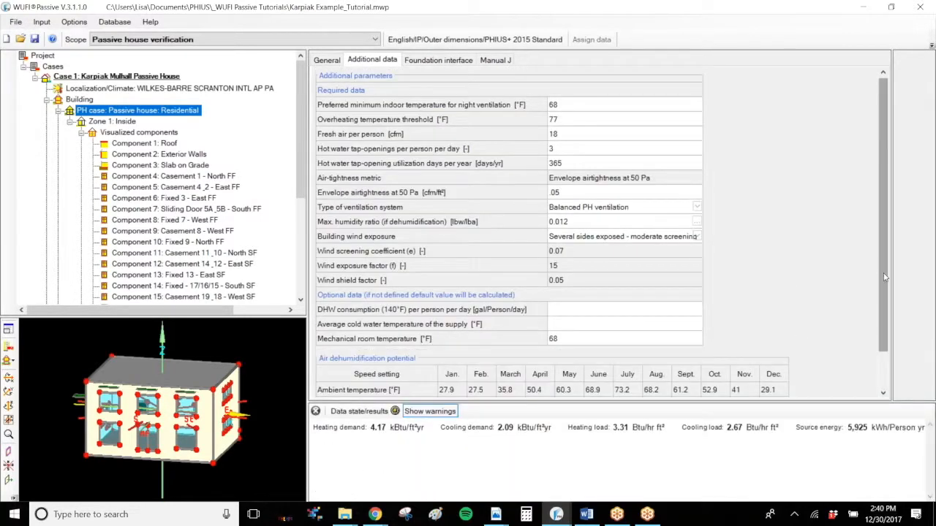
scroll(882, 279, down, 3)
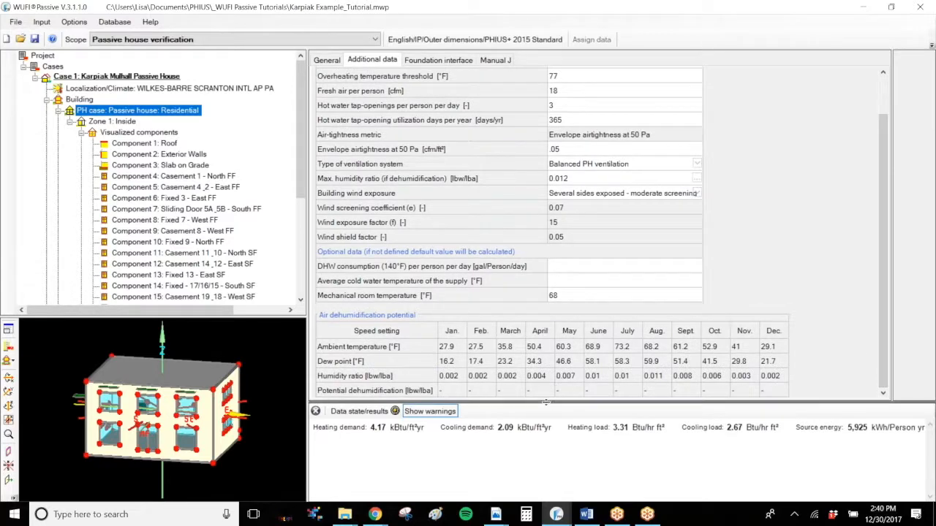
drag(545, 402, 546, 421)
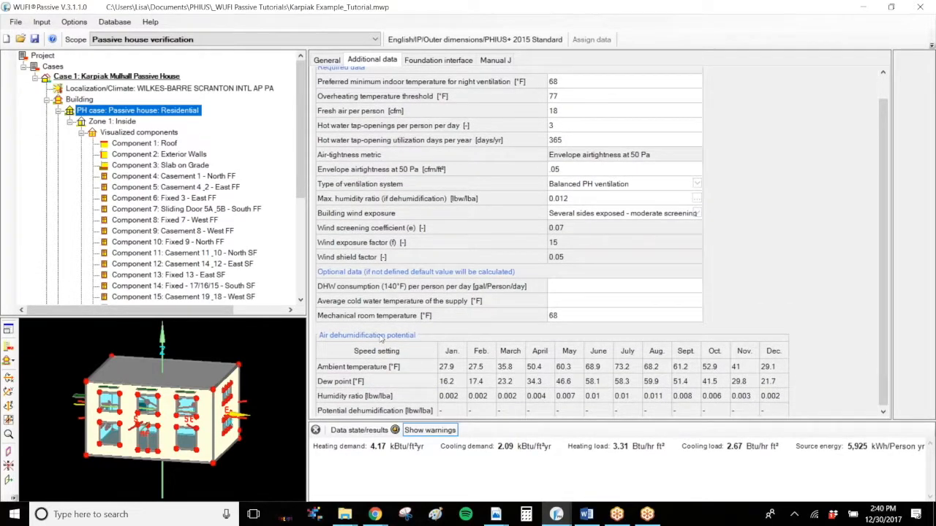
Step: Compare the example project's maximum humidity ratio with the monthly humidity ratios and potential dehumidification
click(586, 194)
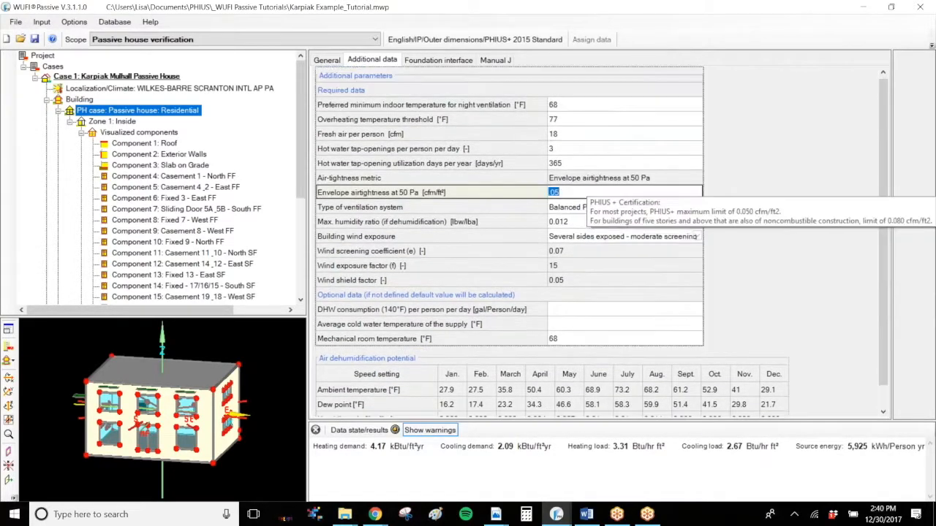
click(596, 221)
drag(886, 300, 885, 342)
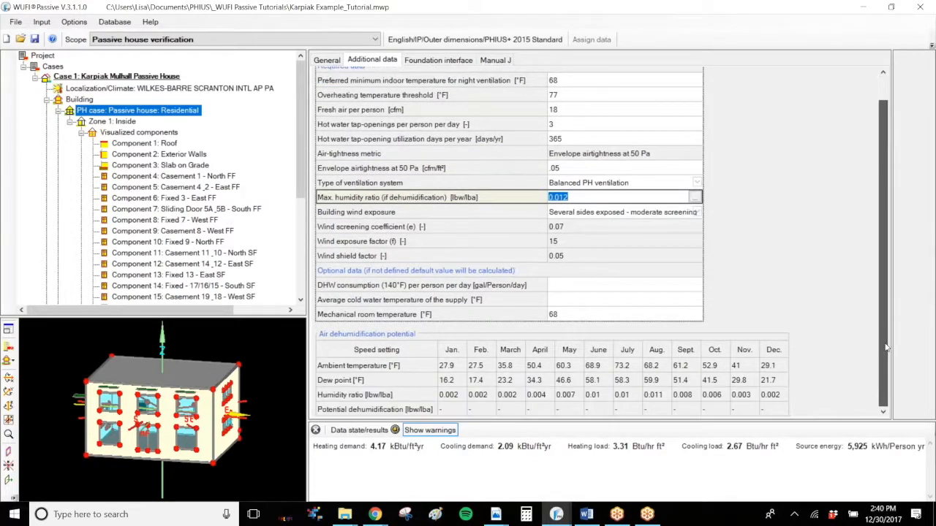
mouse_move(578, 196)
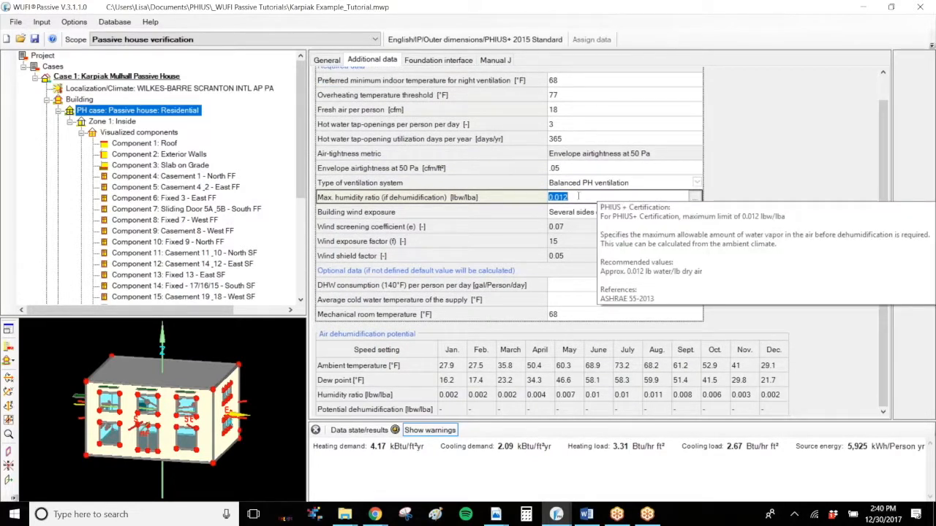
click(584, 410)
click(475, 399)
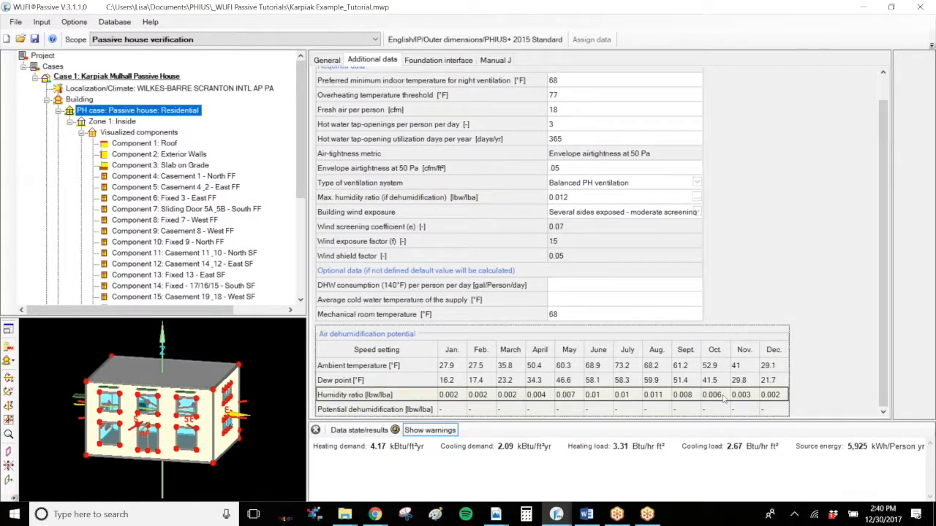
Step: Set the example project's maximum humidity ratio to 0.009 and check the monthly potential dehumidification
click(596, 199)
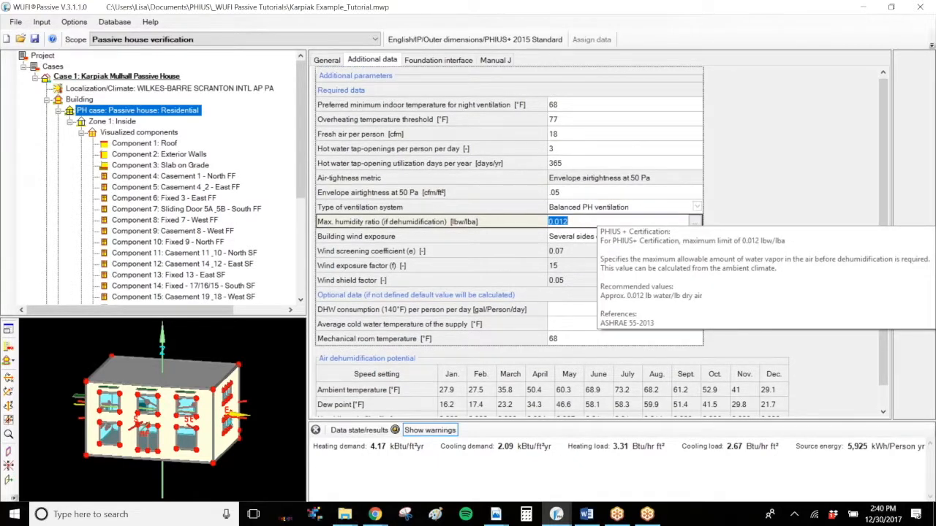
text(0.009)
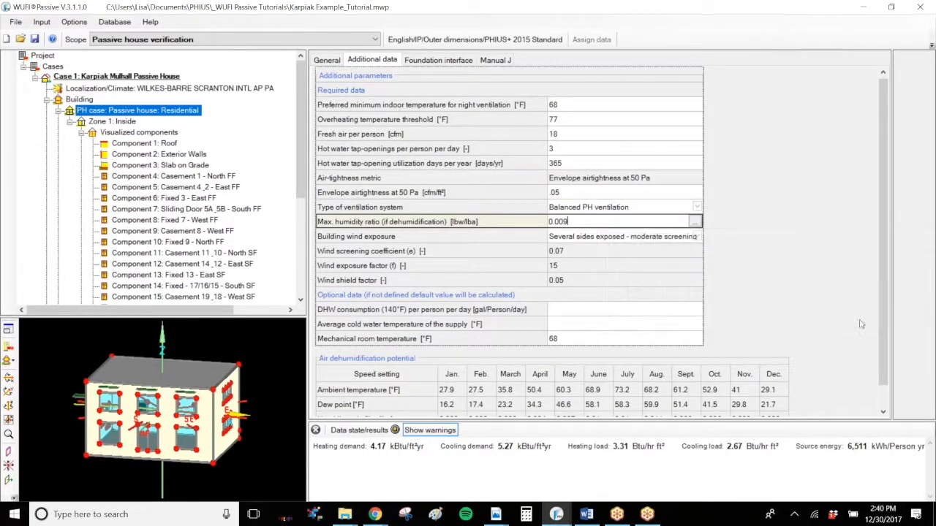
scroll(884, 371, down, 1)
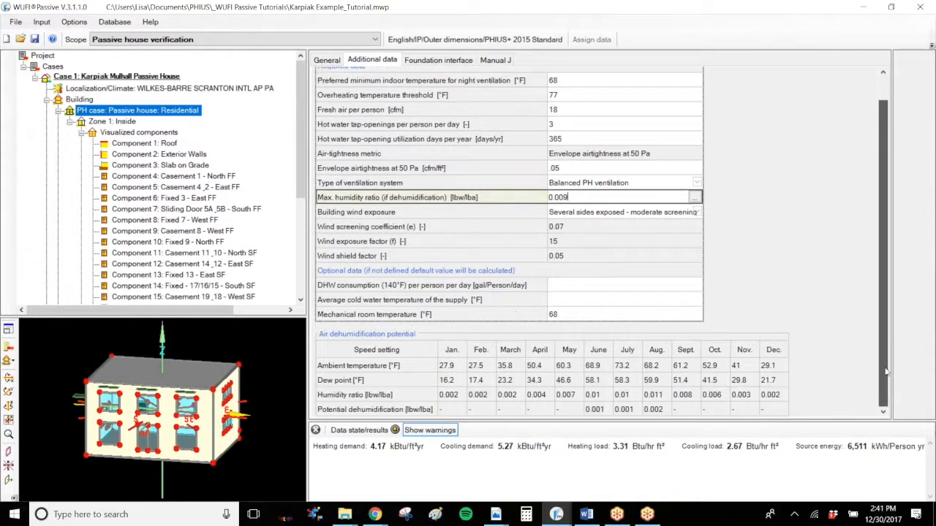
click(349, 413)
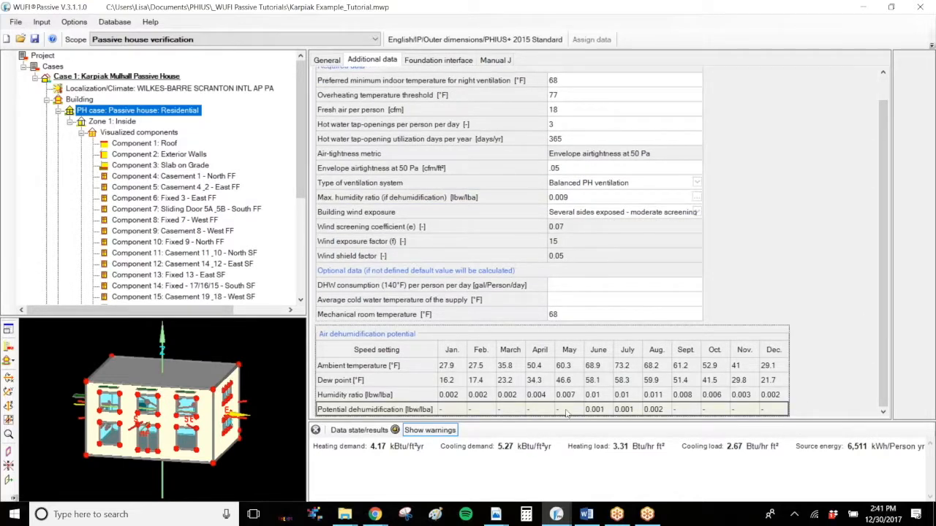